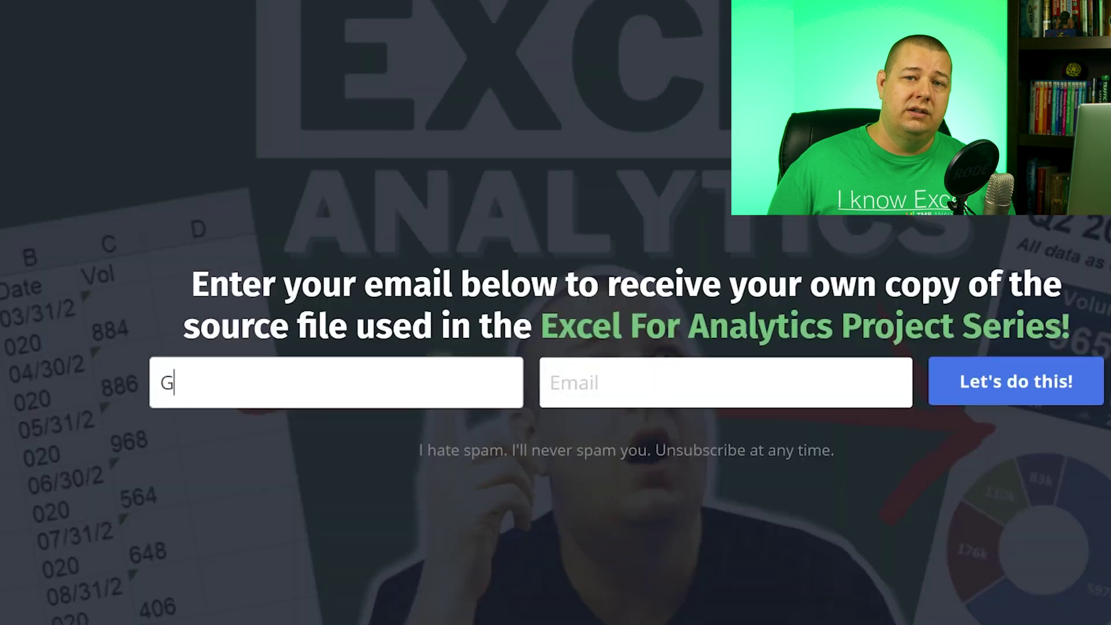
- Enter your name in the source-file sign-up form
type("race")
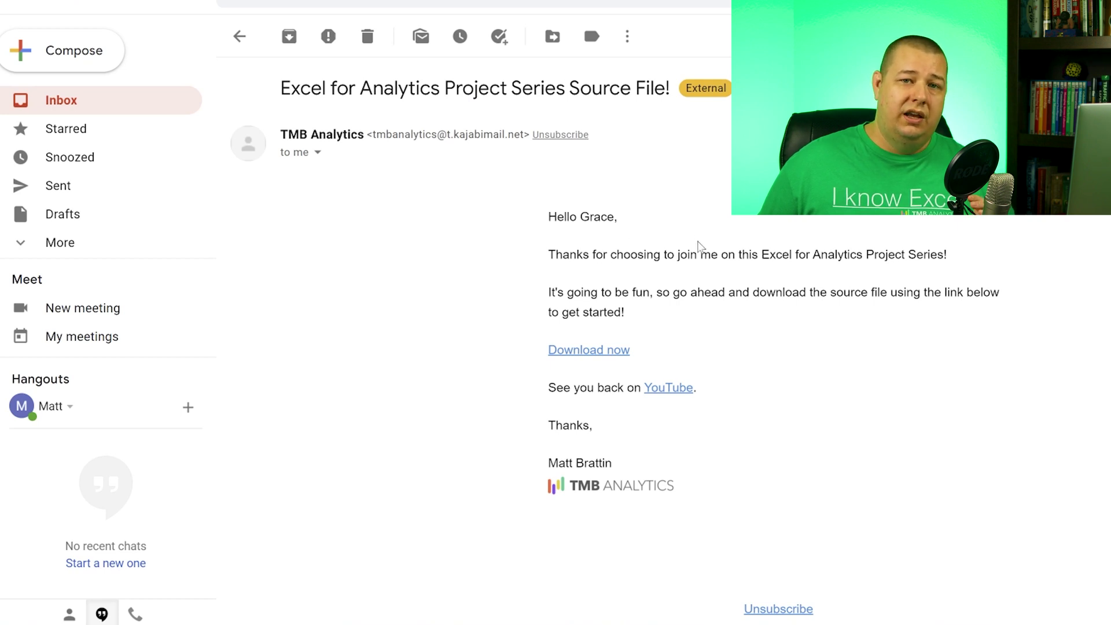
- Follow the email's 'Download now' link for the source file
left_click(596, 352)
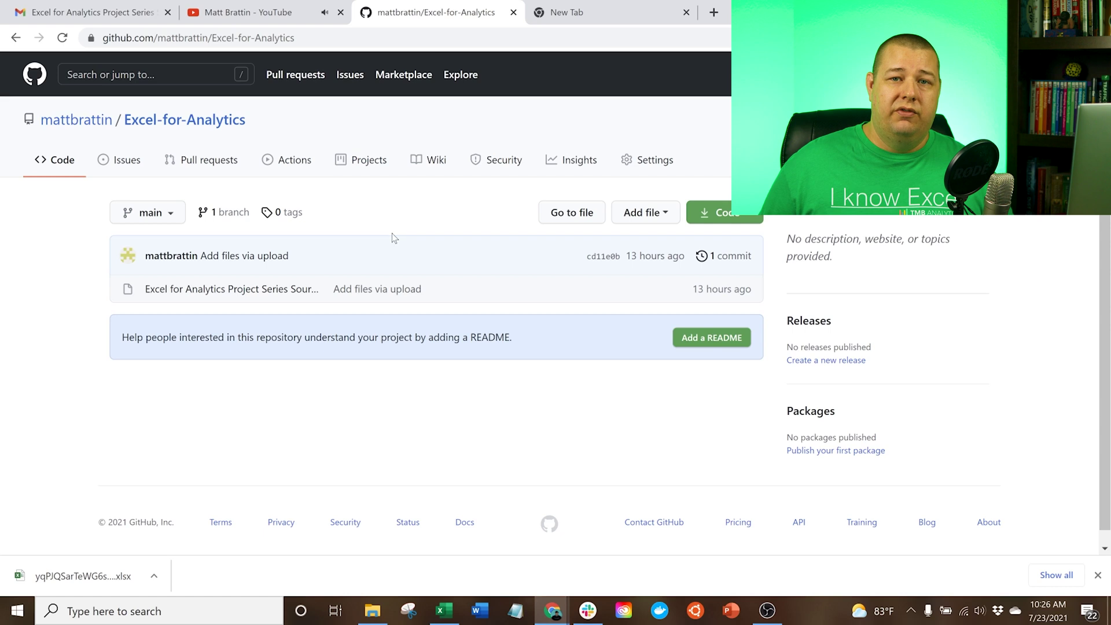
- Download 'Excel for Analytics Project Series Source File.xlsx' from the GitHub repository
left_click(244, 288)
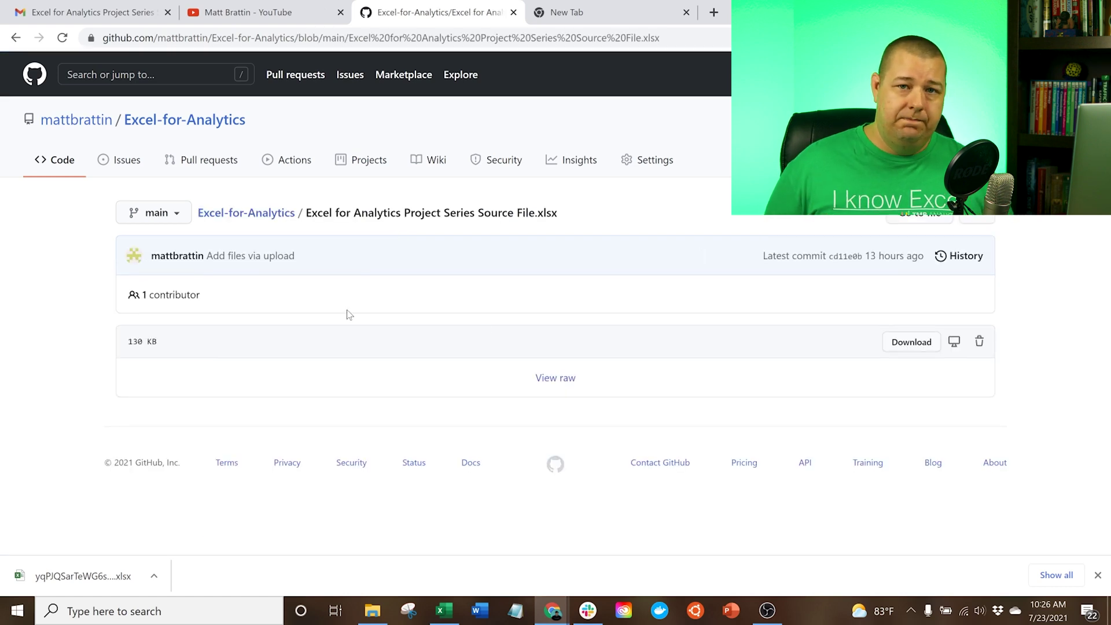
left_click(907, 347)
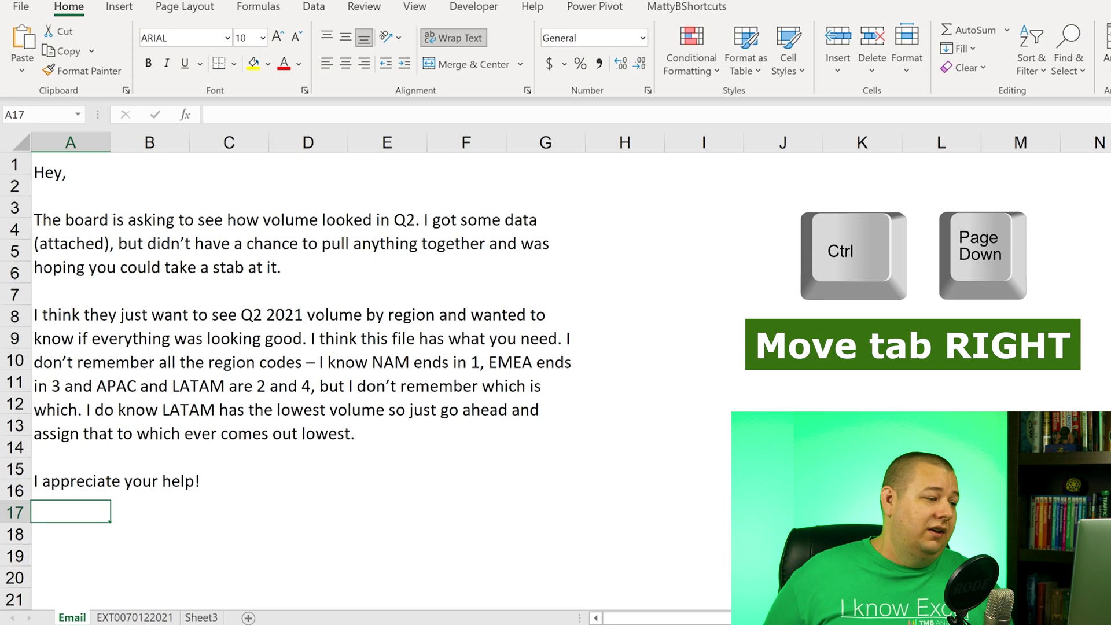
key("ctrl+Page_Down")
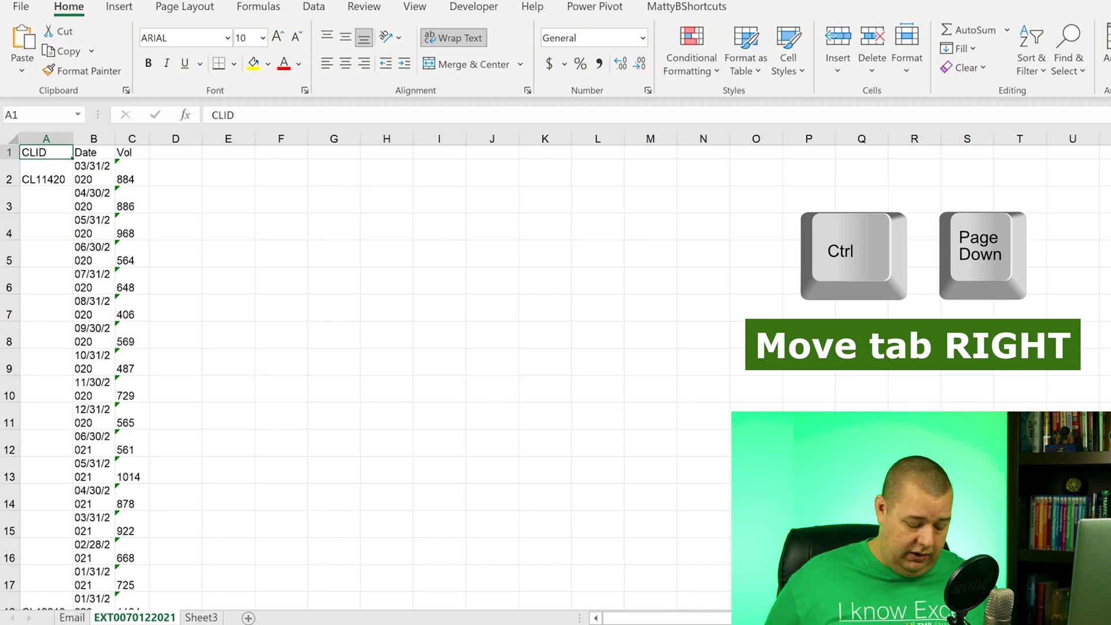
key("ctrl+Page_Down")
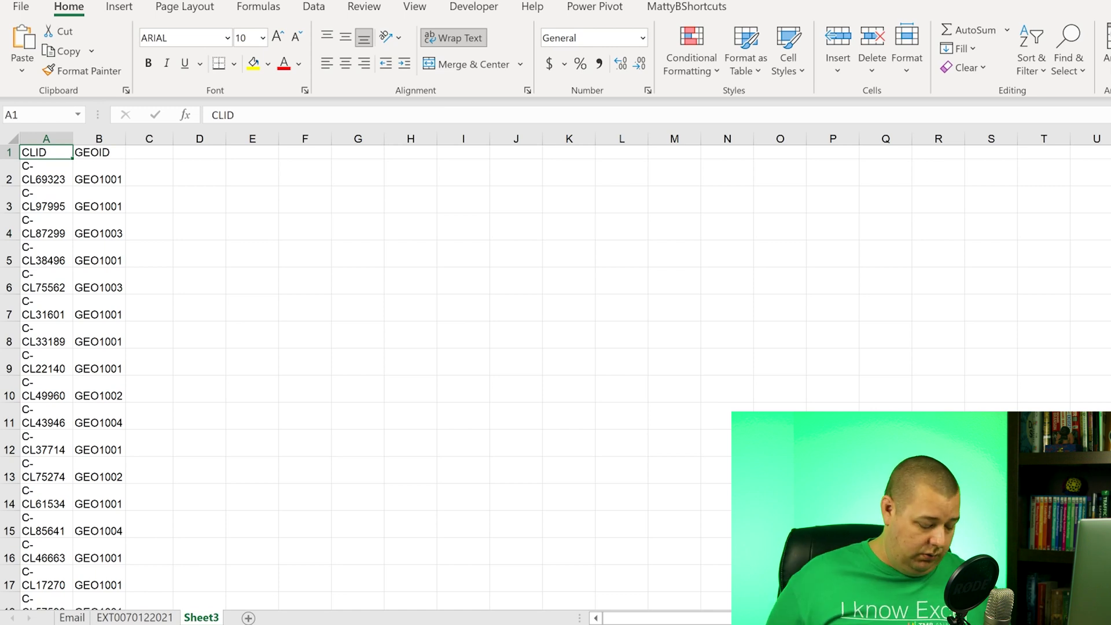
key("ctrl+Page_Up")
key("ctrl+Page_Up")
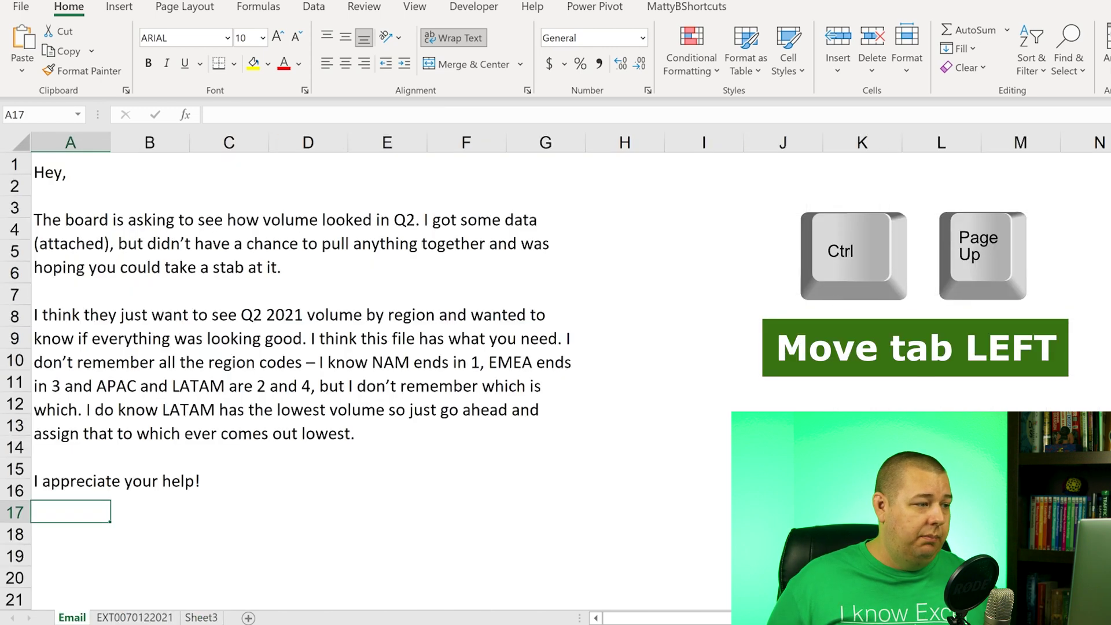
key("ctrl+Page_Down")
key("ctrl+Page_Down")
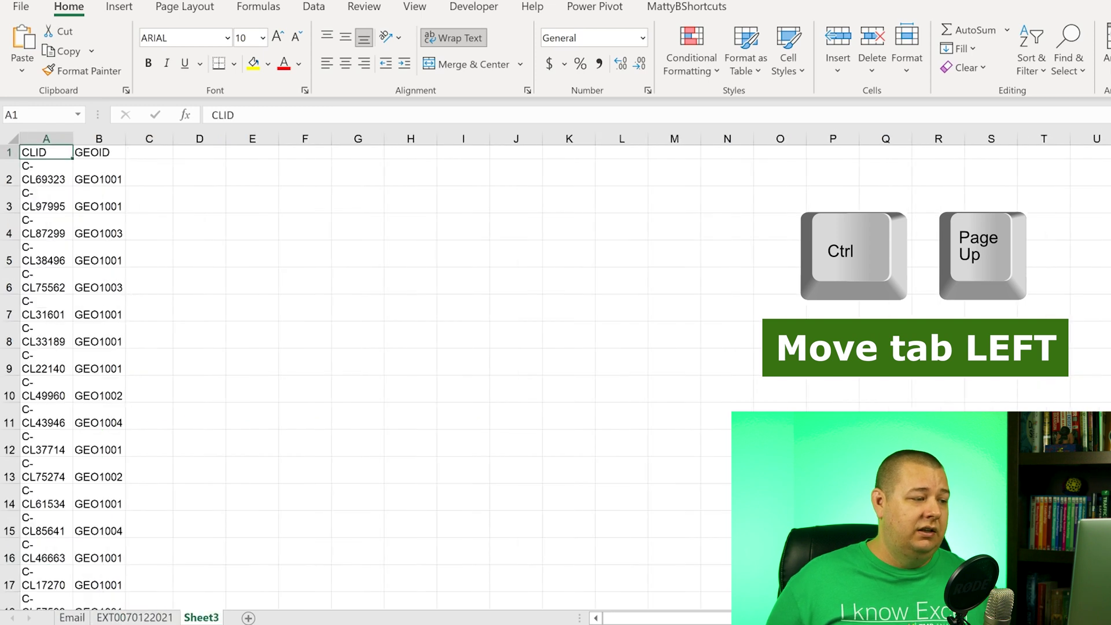
key("ctrl+Page_Up")
key("ctrl+Page_Up")
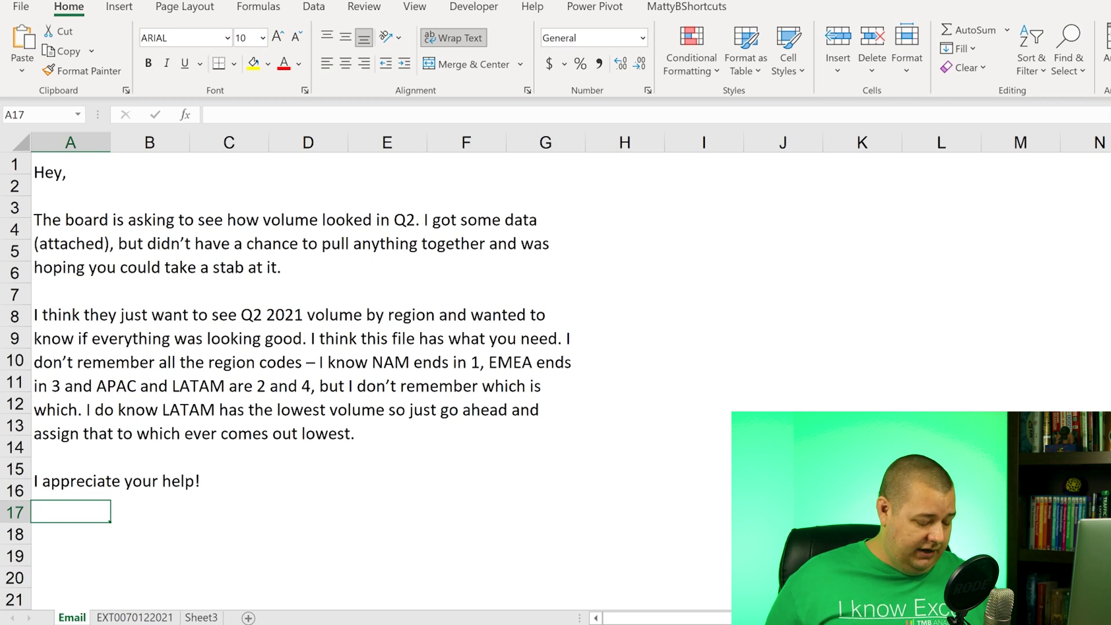
key("ctrl+Page_Down")
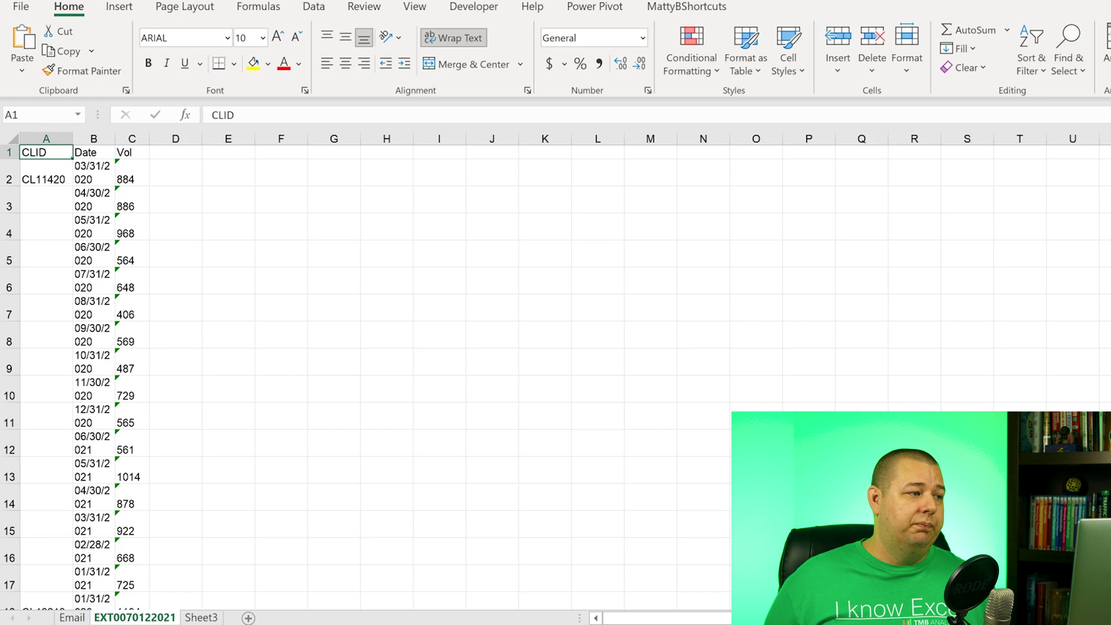
key("Right")
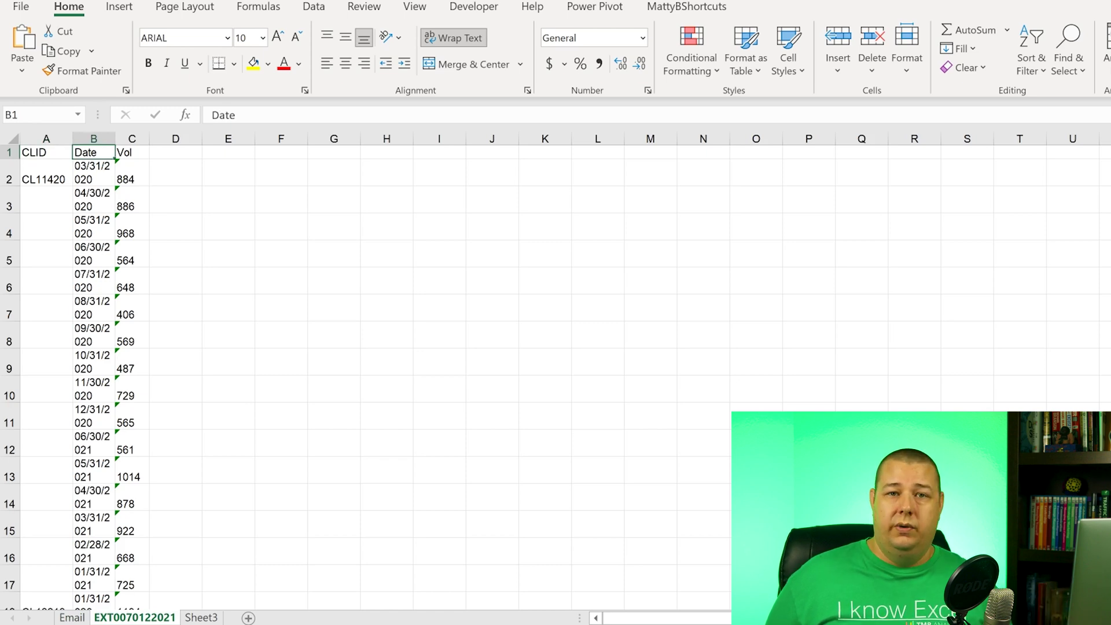
scroll(555, 58, "down", 9)
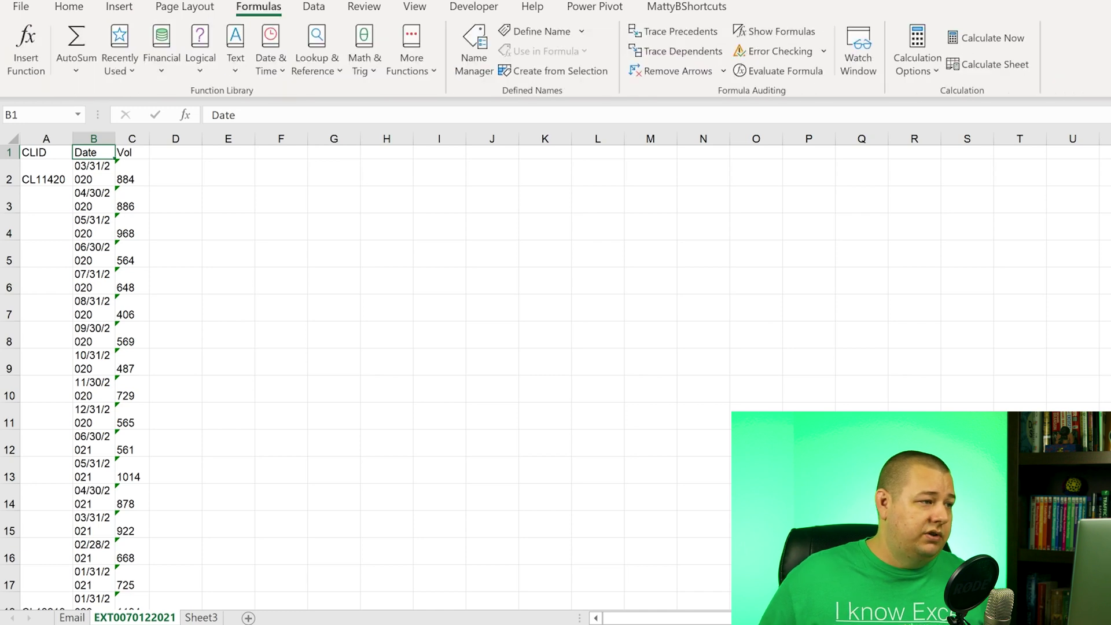
scroll(555, 58, "up", 10)
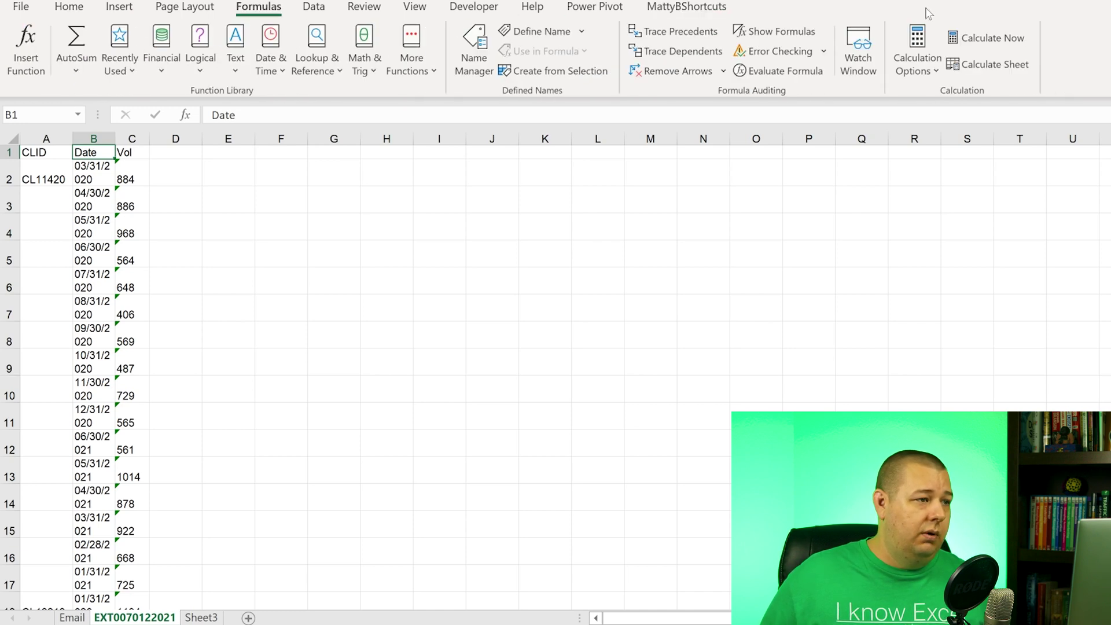
left_click(362, 271)
scroll(415, 245, "down", 11)
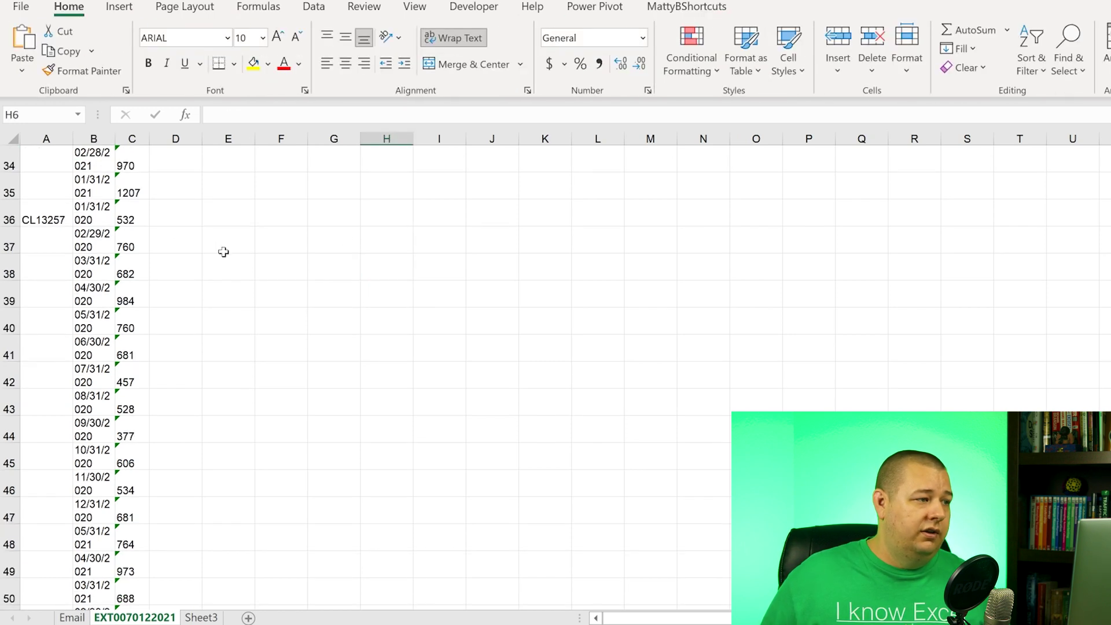
scroll(237, 261, "down", 20)
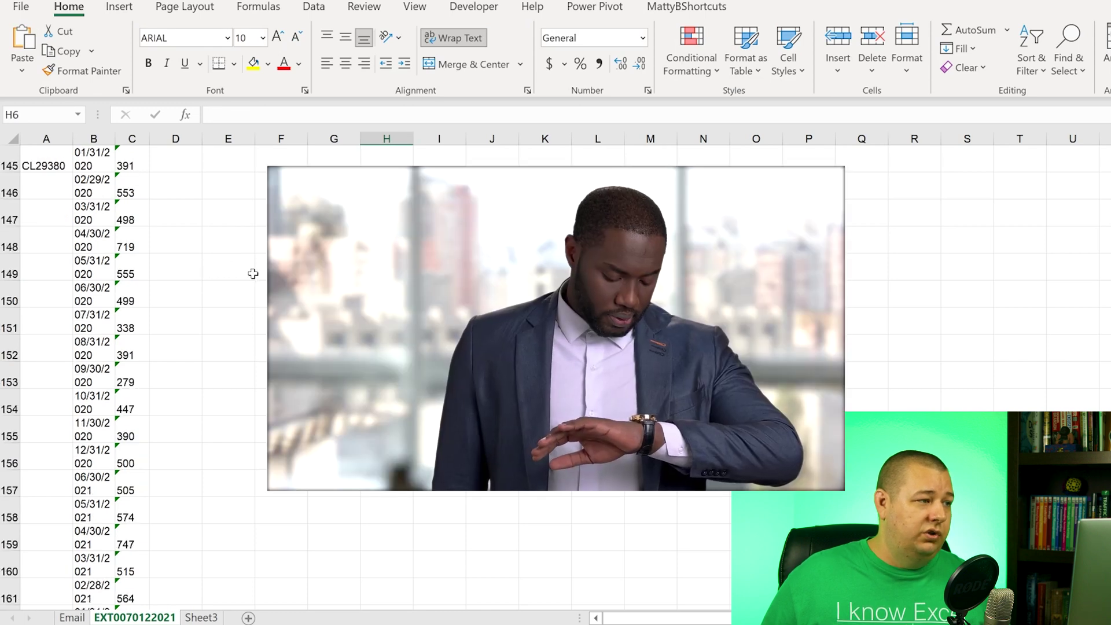
scroll(252, 272, "down", 20)
scroll(93, 376, "down", 5)
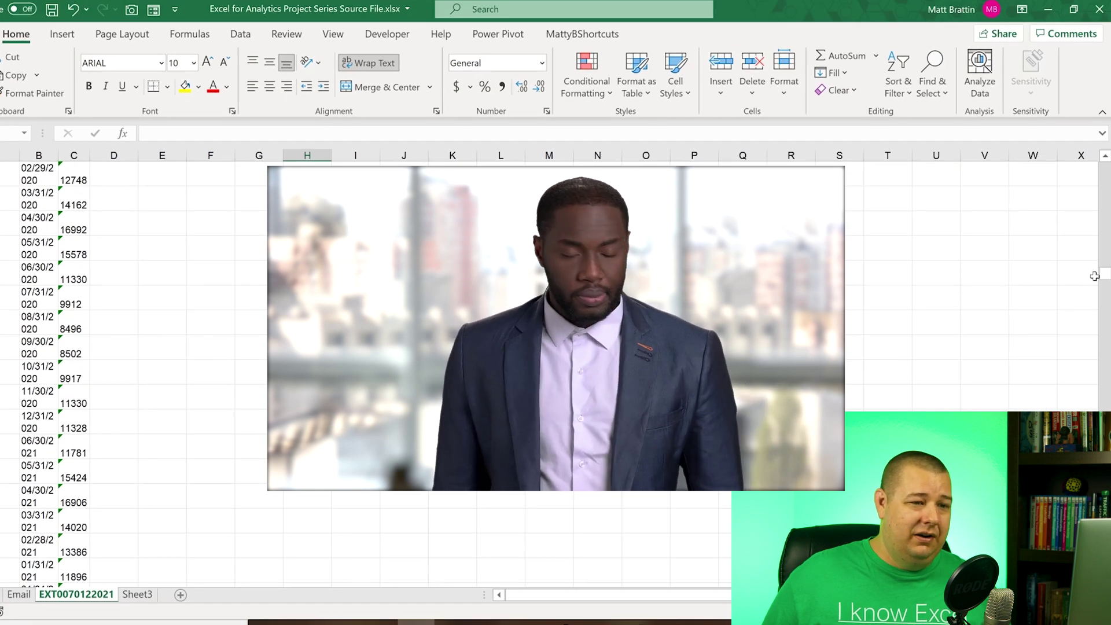
left_click_drag(1104, 273, 1104, 564)
scroll(367, 412, "down", 4)
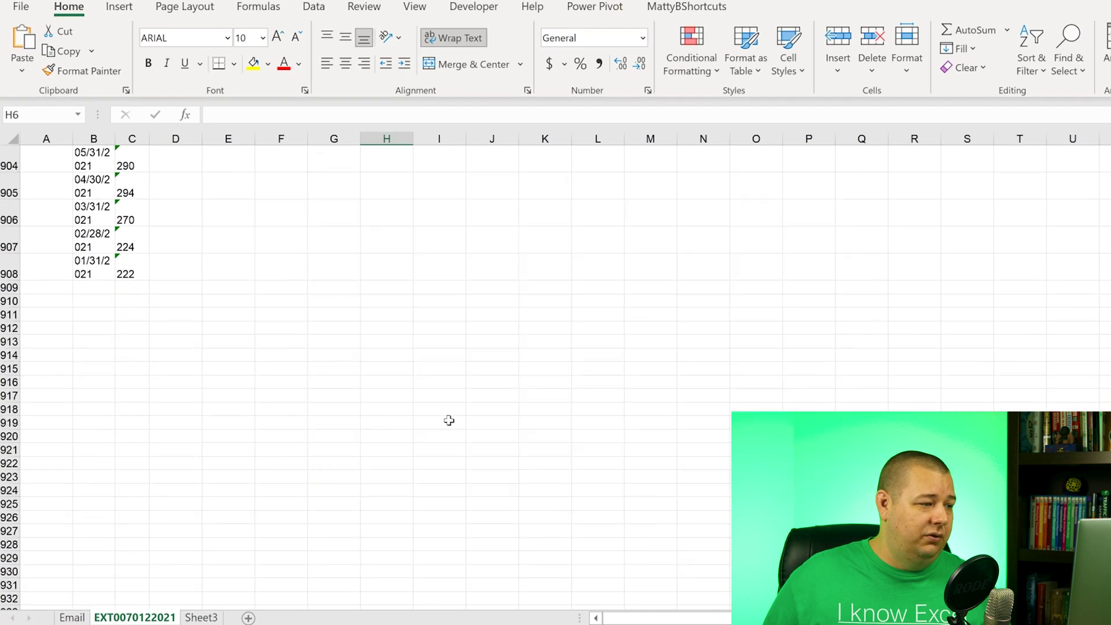
left_click(14, 275)
left_click(131, 274)
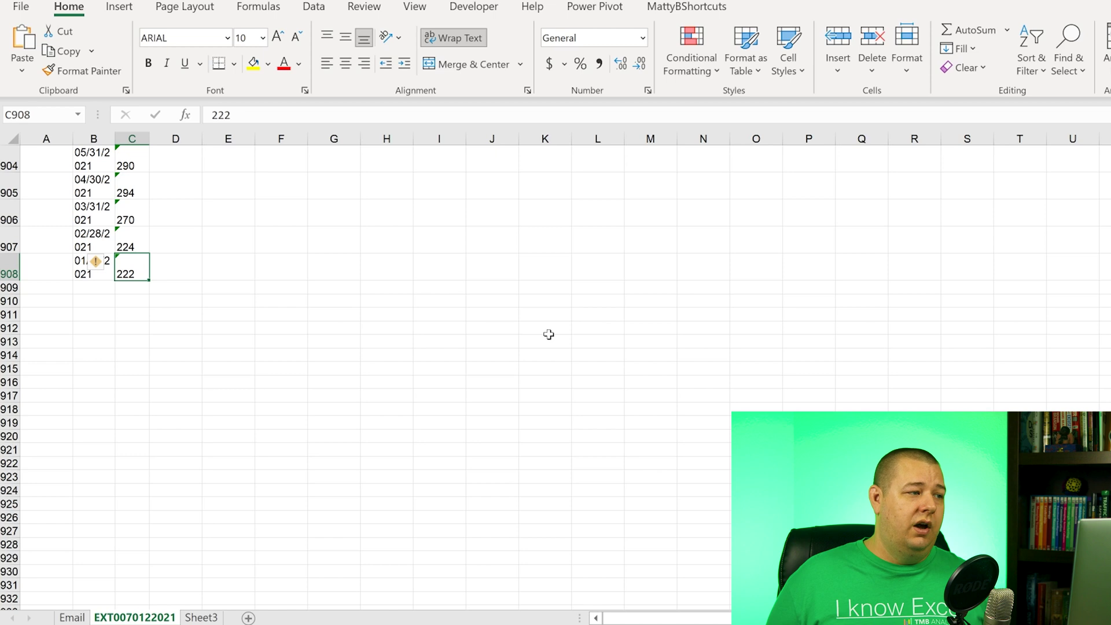
key("ctrl+Home")
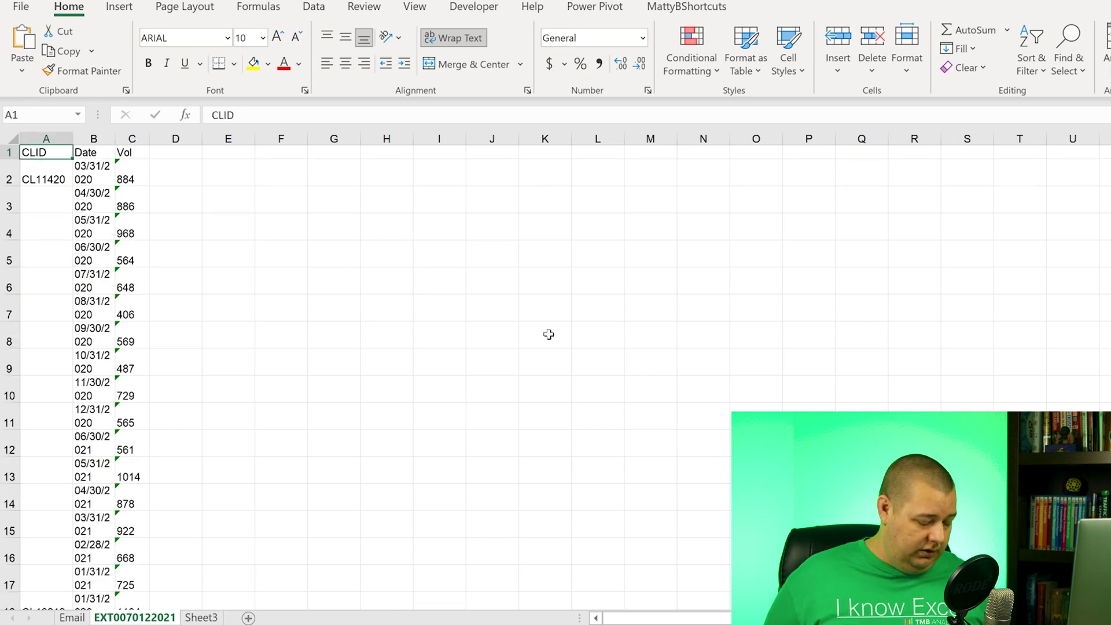
- Jump from A1 with Ctrl+End to the last used cell, C908 (volume 222)
key("ctrl+End")
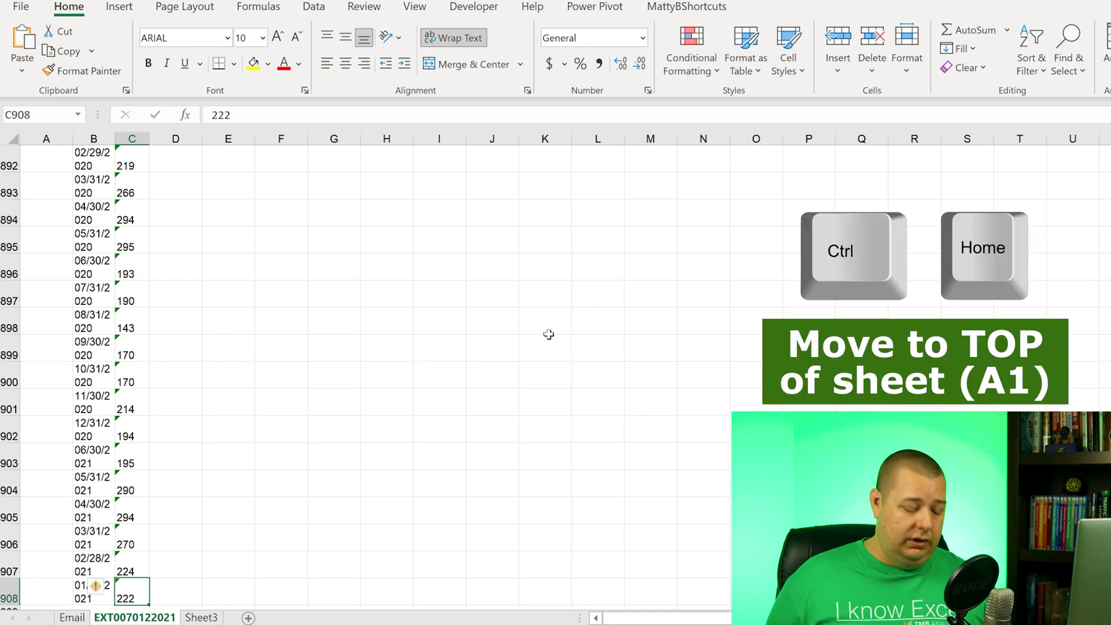
key("ctrl+Home")
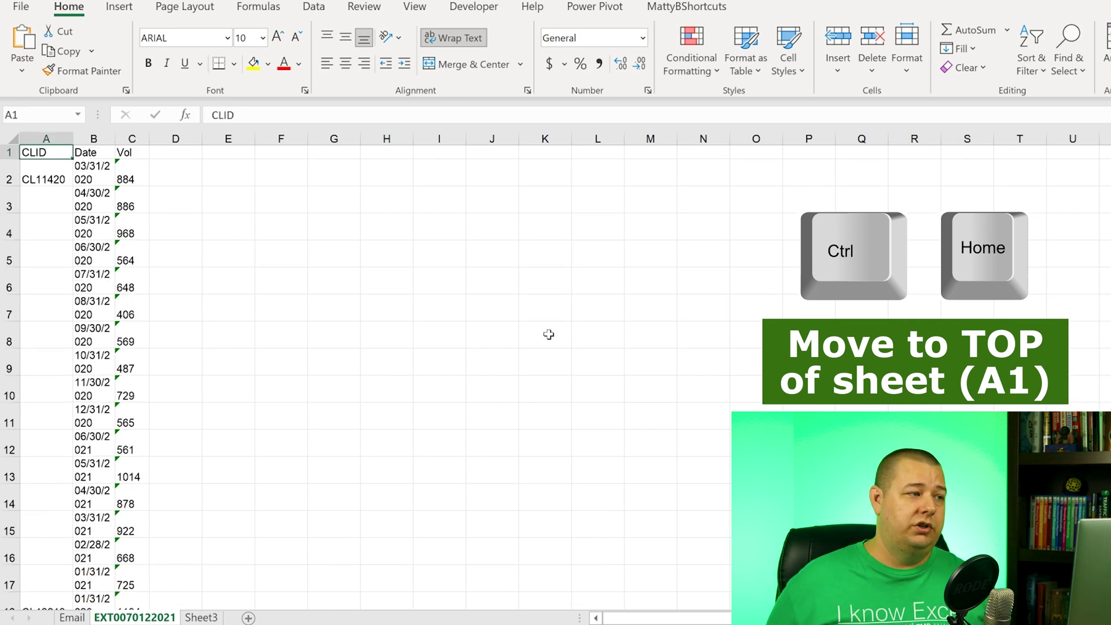
key("ctrl+Right")
key("ctrl+Right")
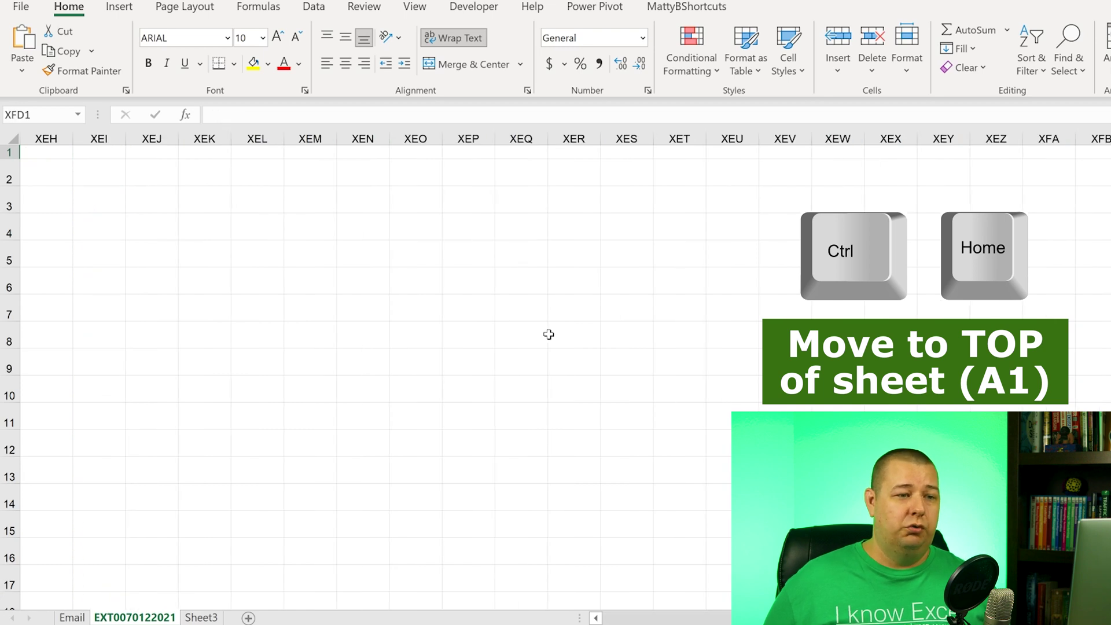
key("ctrl+Down")
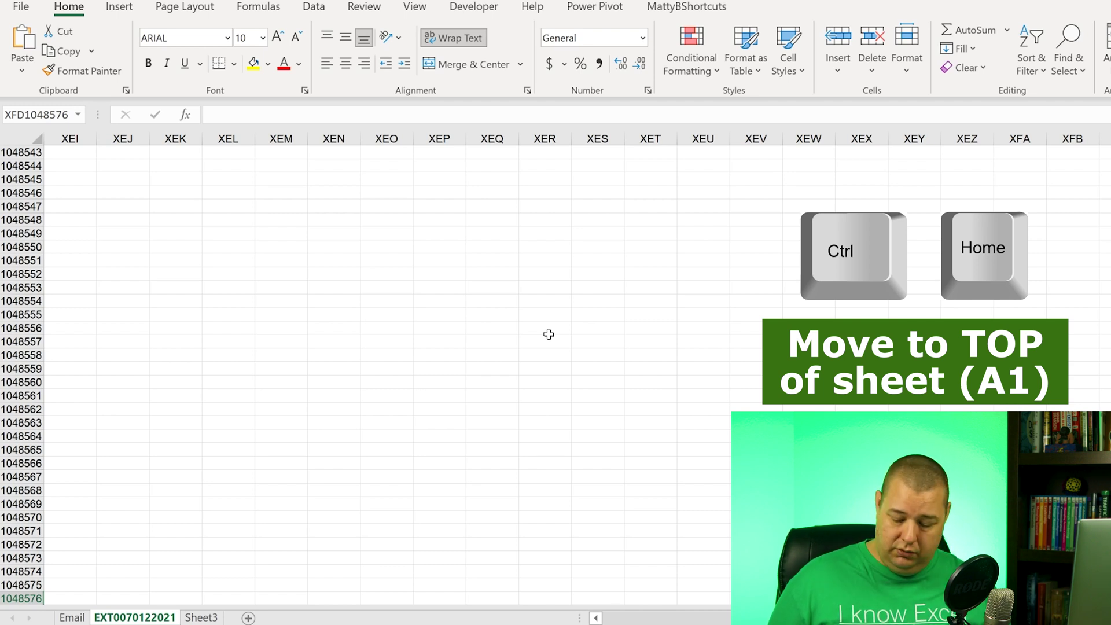
key("ctrl+Home")
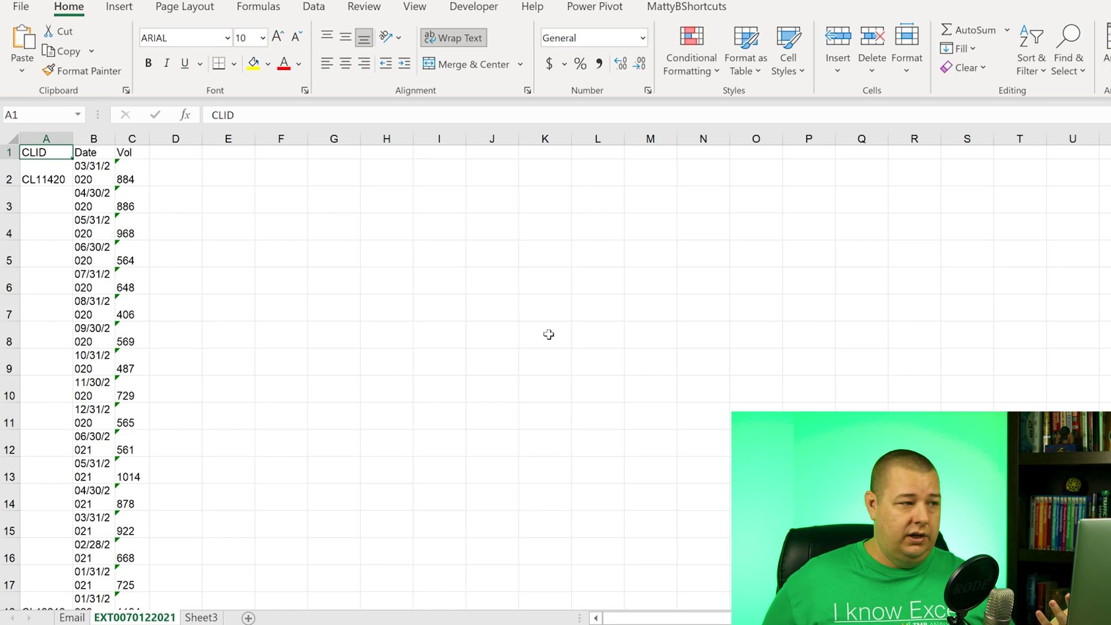
key("Right")
key("Right")
key("Left")
key("Left")
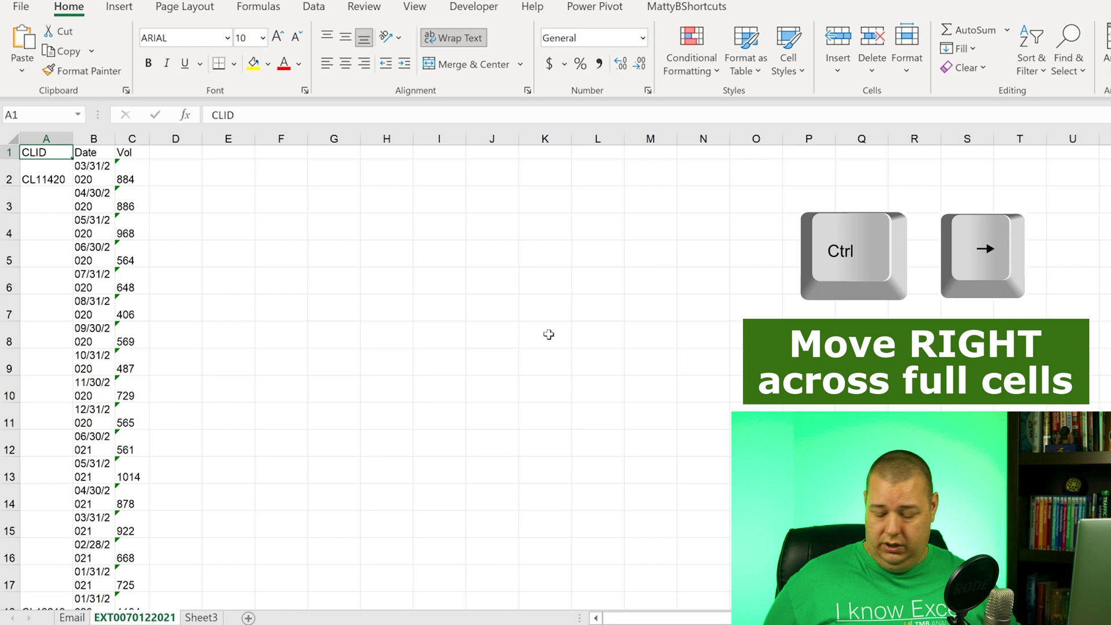
key("ctrl+Right")
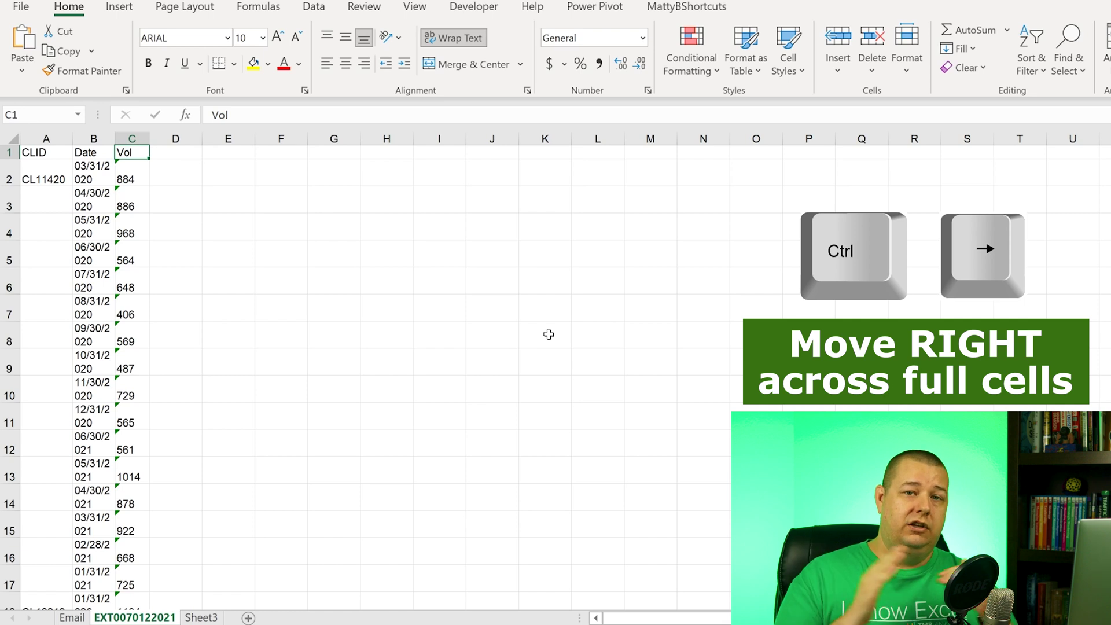
key("Left")
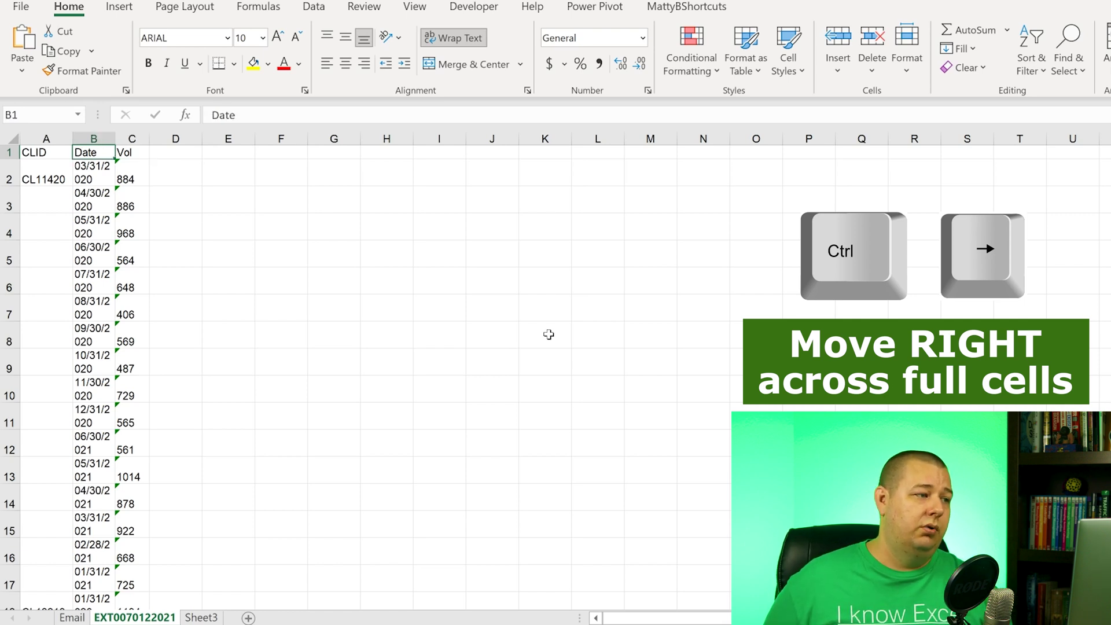
key("Left")
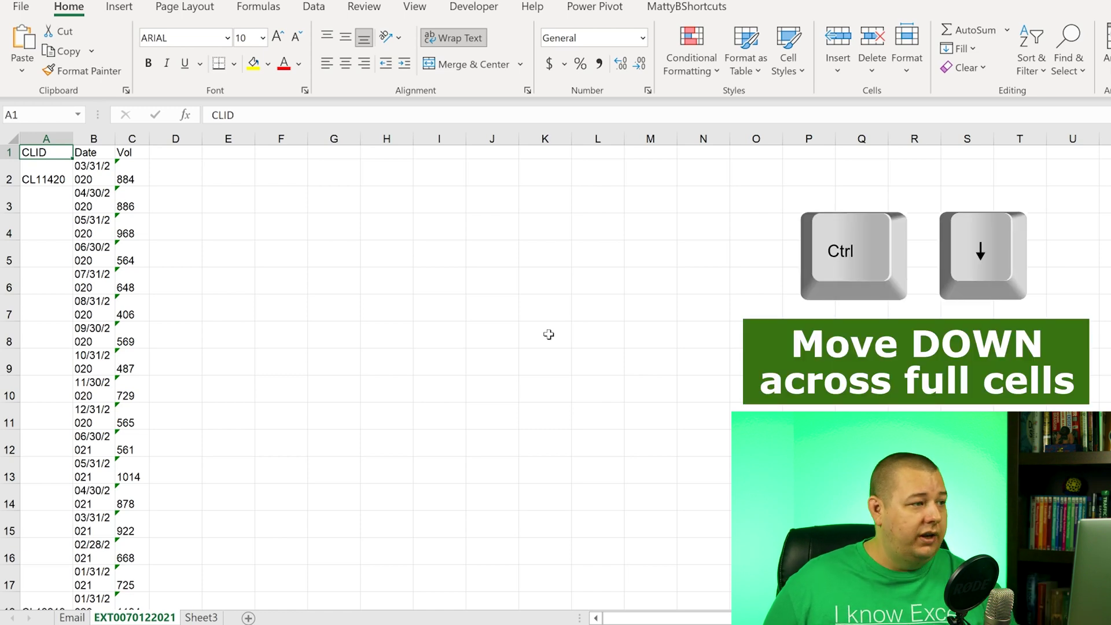
key("ctrl+Down")
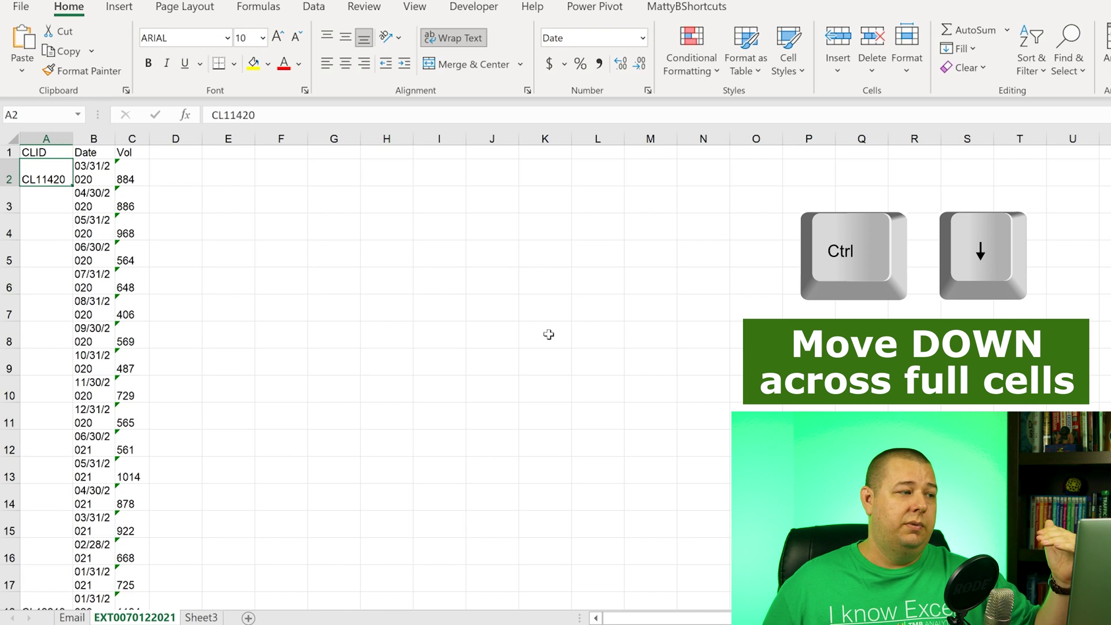
key("Down")
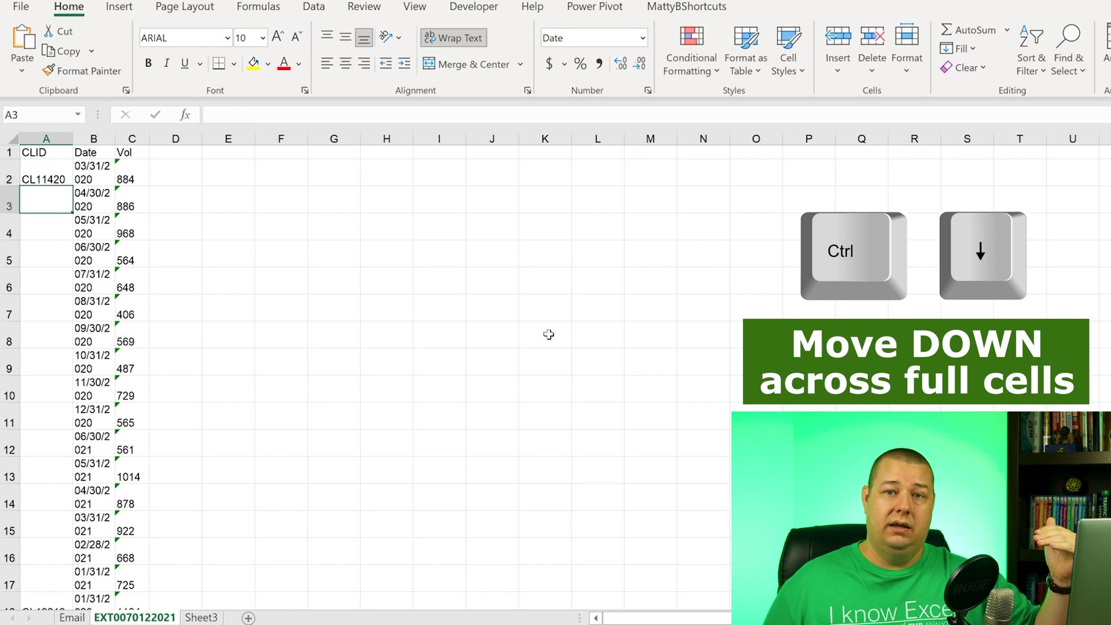
key("Up")
key("Up")
key("Down")
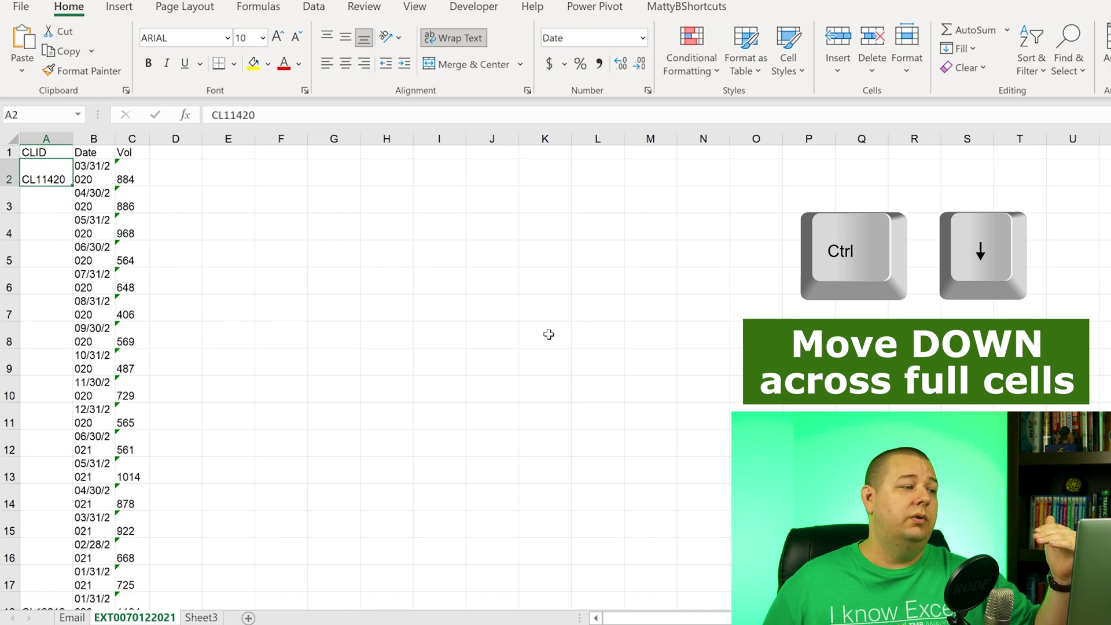
key("Up")
key("Down")
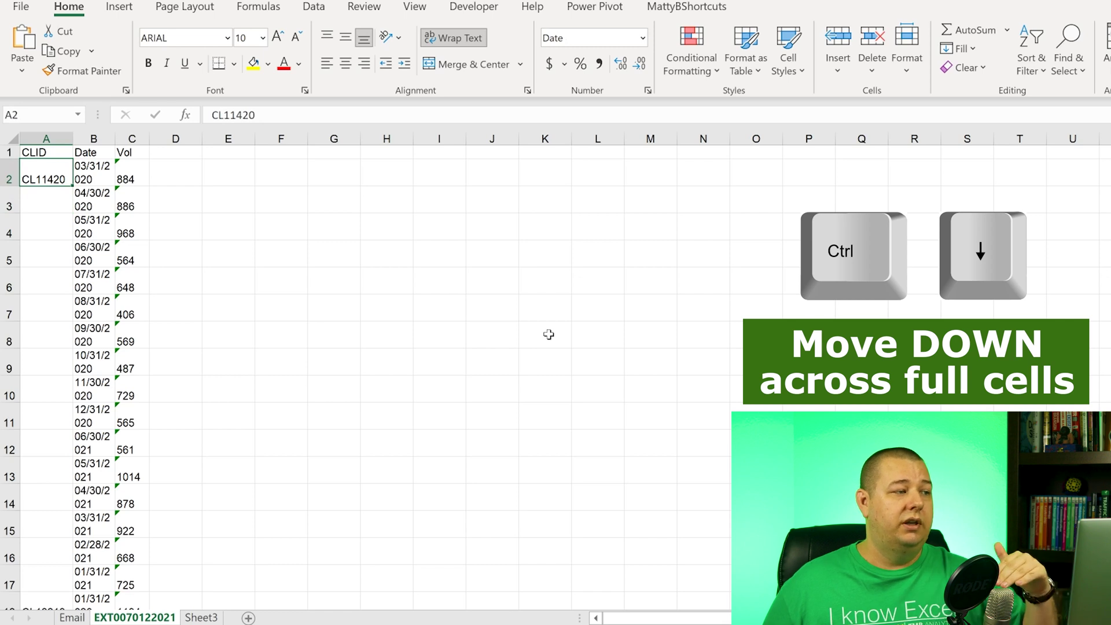
key("ctrl+Down")
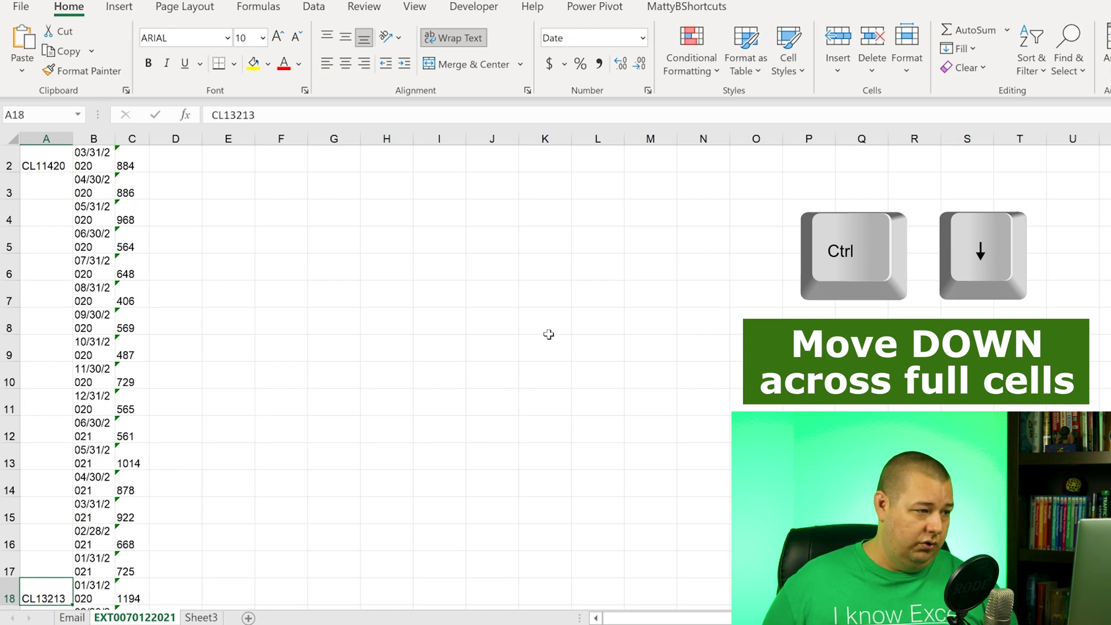
key("ctrl+Down")
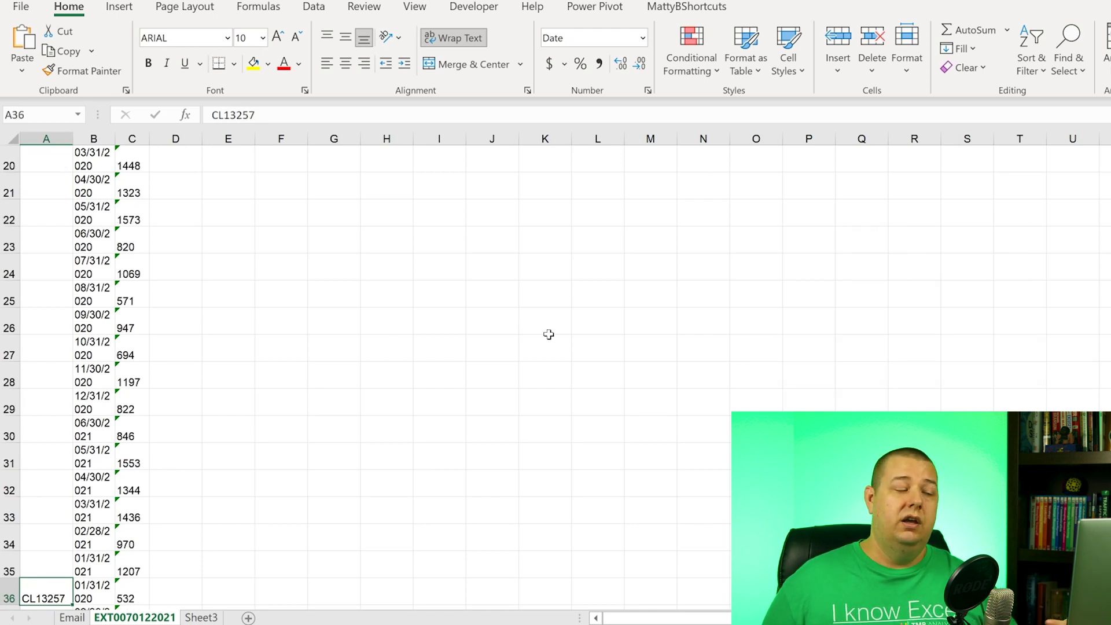
key("Right")
key("Right")
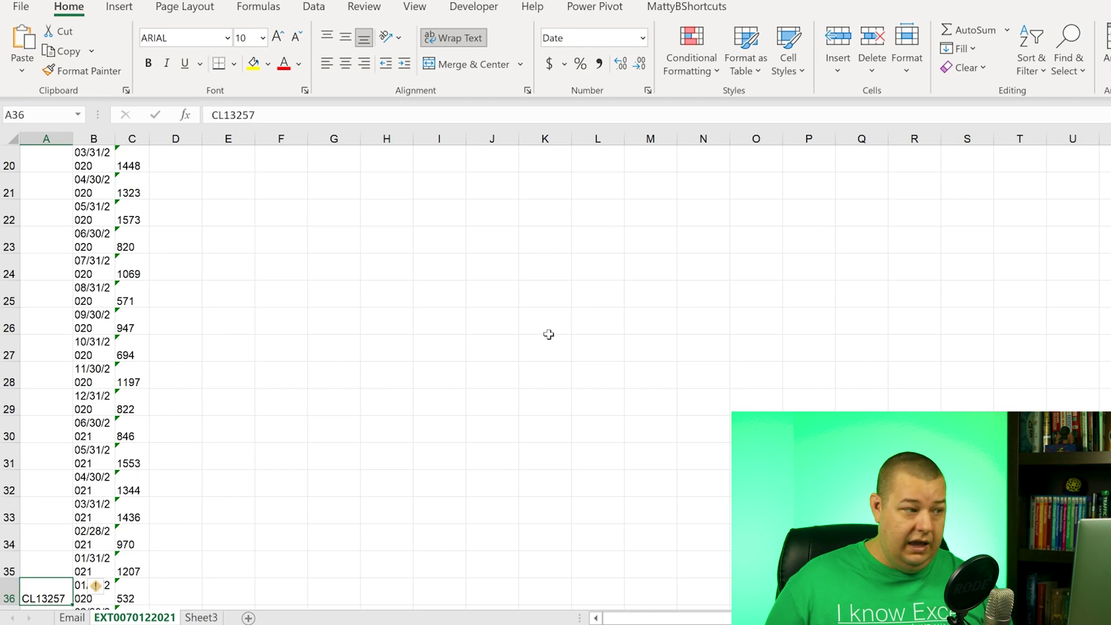
key("ctrl+Down")
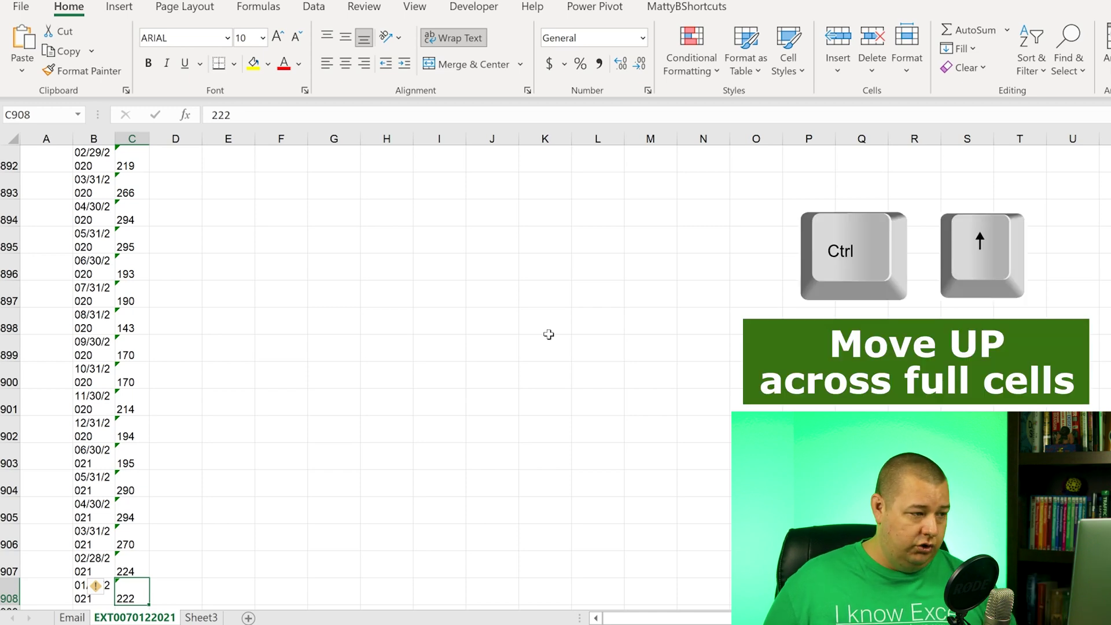
key("ctrl+Up")
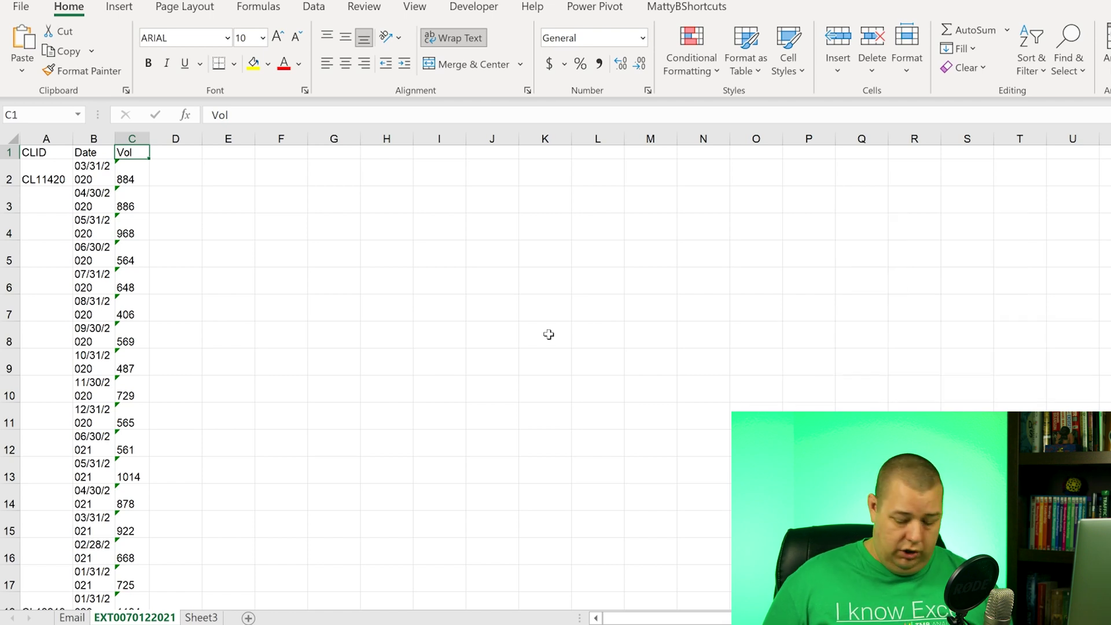
key("ctrl+Page_Down")
key("ctrl+Page_Up")
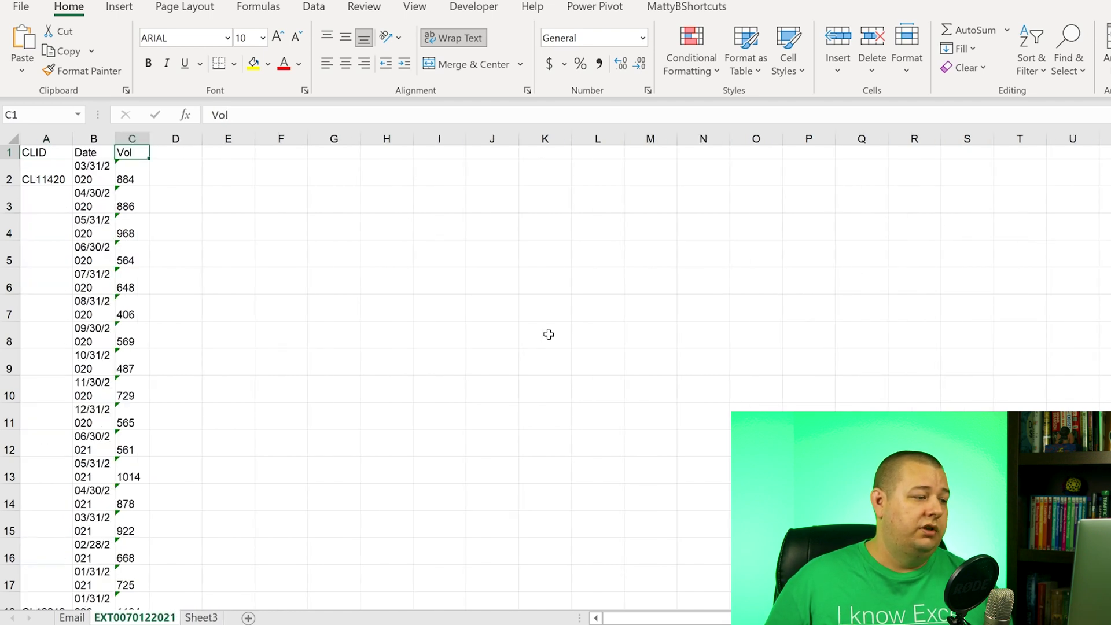
key("ctrl+Down")
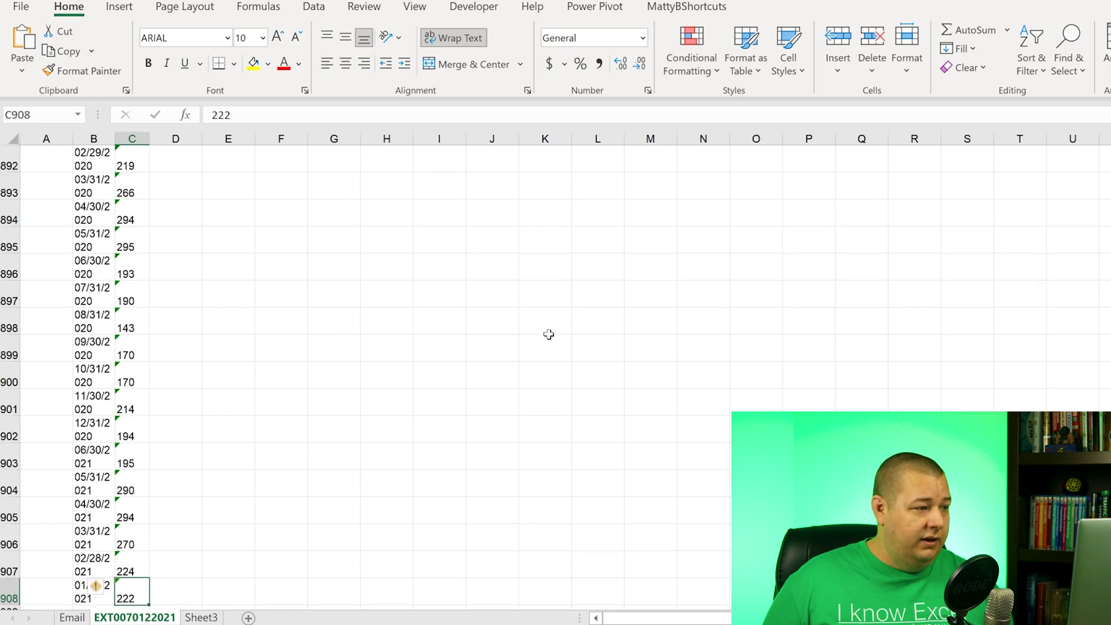
key("ctrl+Home")
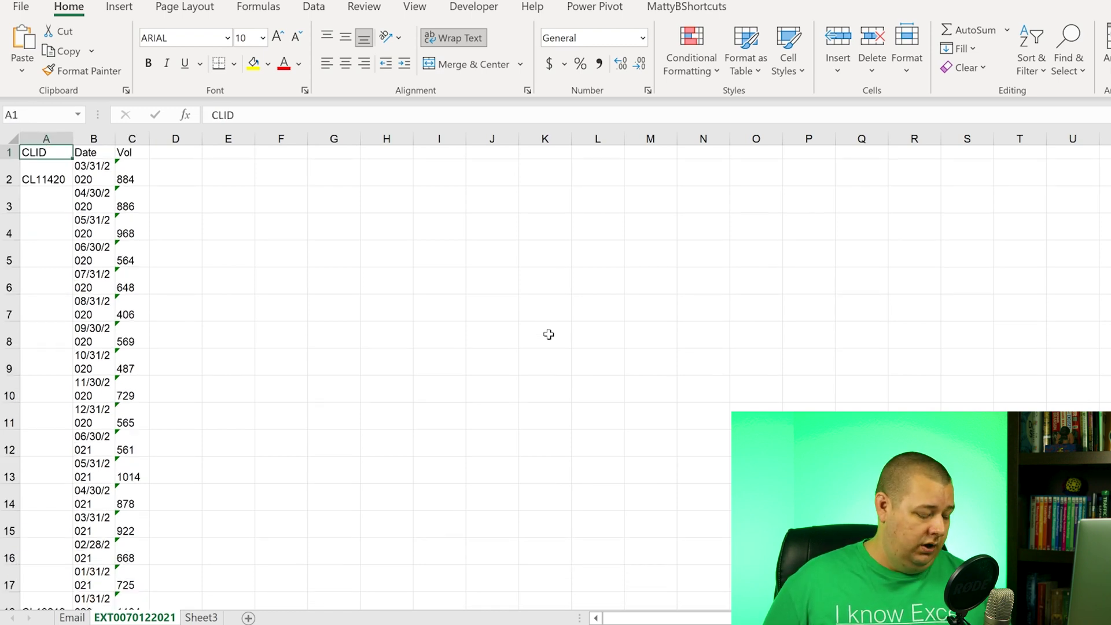
key("ctrl+Right")
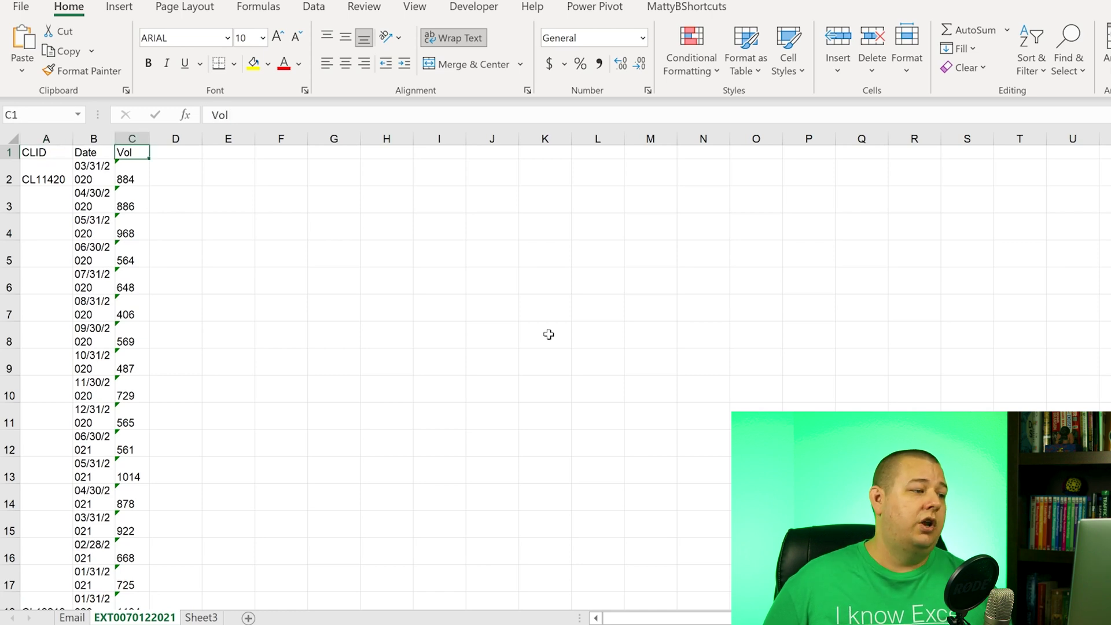
key("ctrl+Down")
key("ctrl+Up")
key("ctrl+Left")
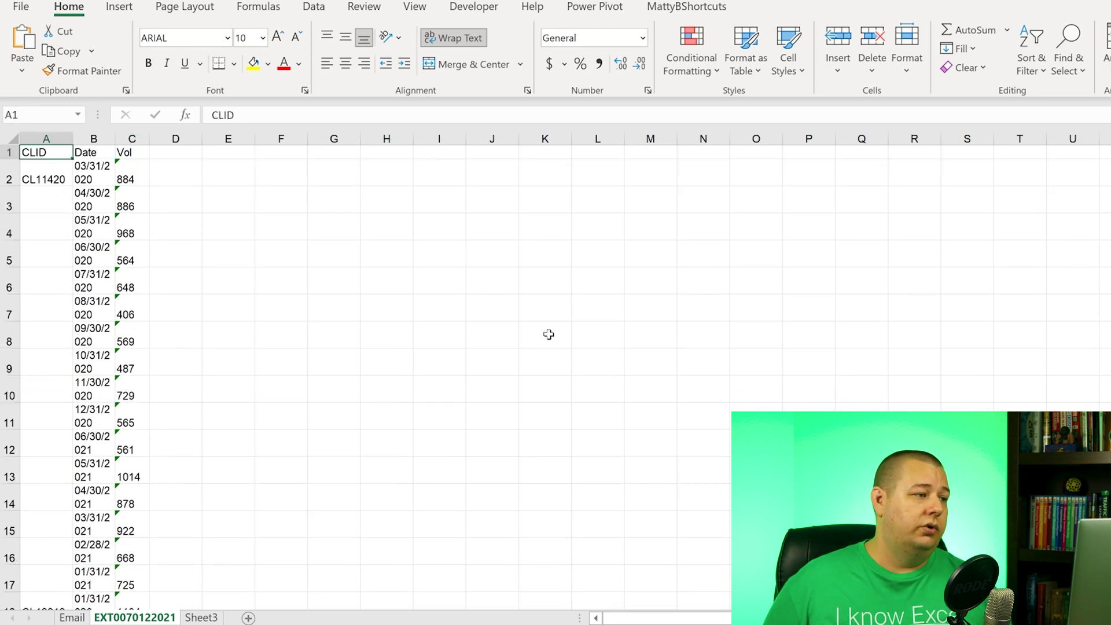
key("ctrl+Right")
key("ctrl+Down")
key("ctrl+Up")
key("ctrl+Left")
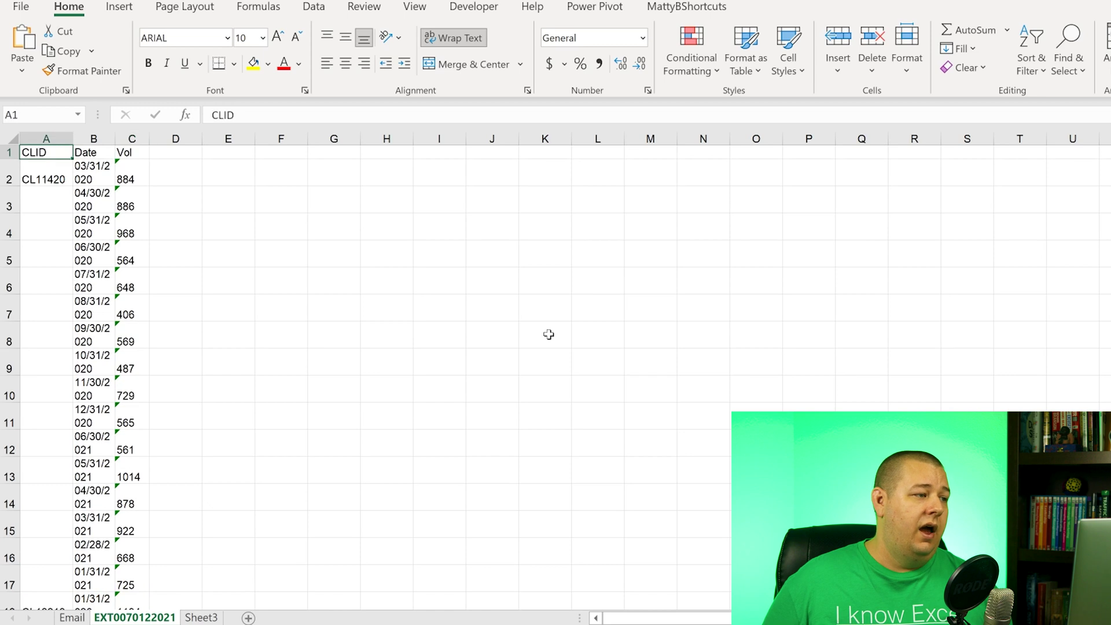
key("Right")
key("Down")
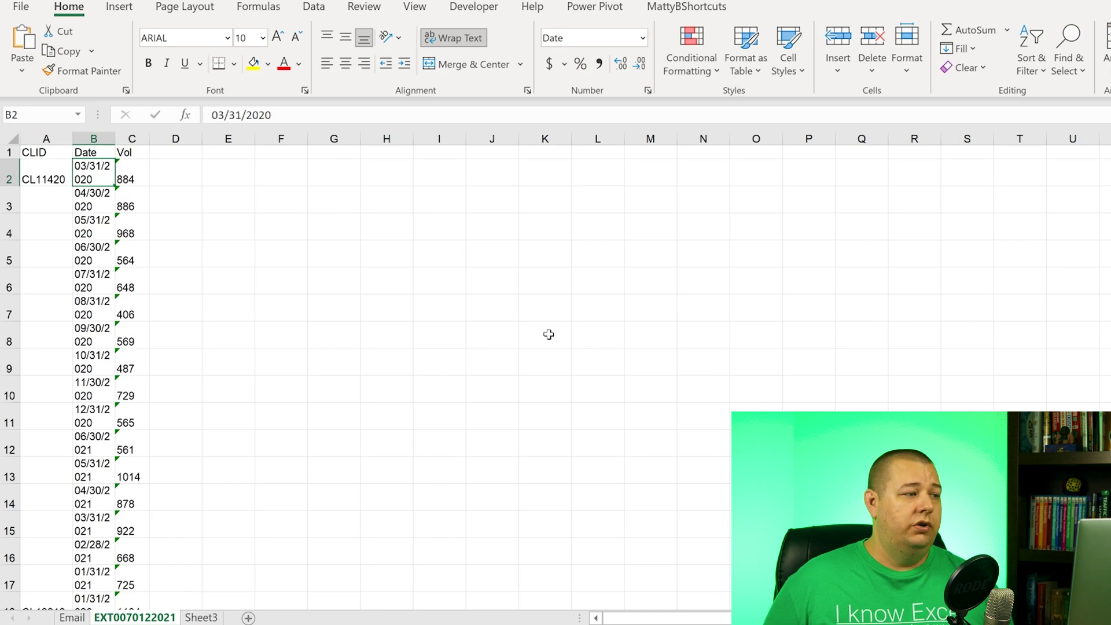
key("Up")
key("Left")
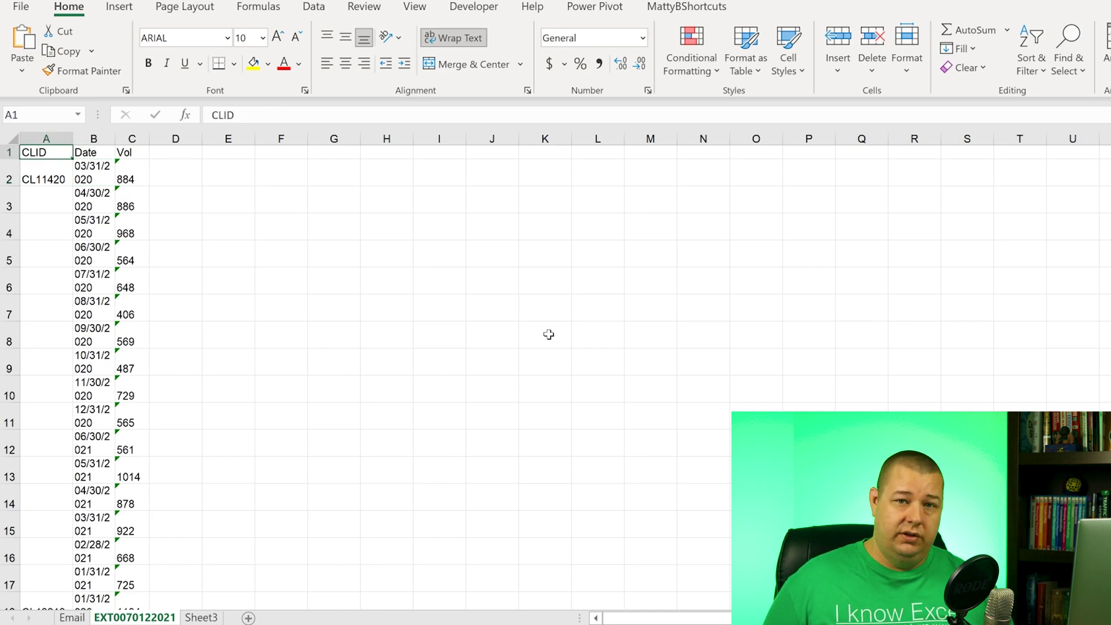
key("shift+Right")
key("shift+Right")
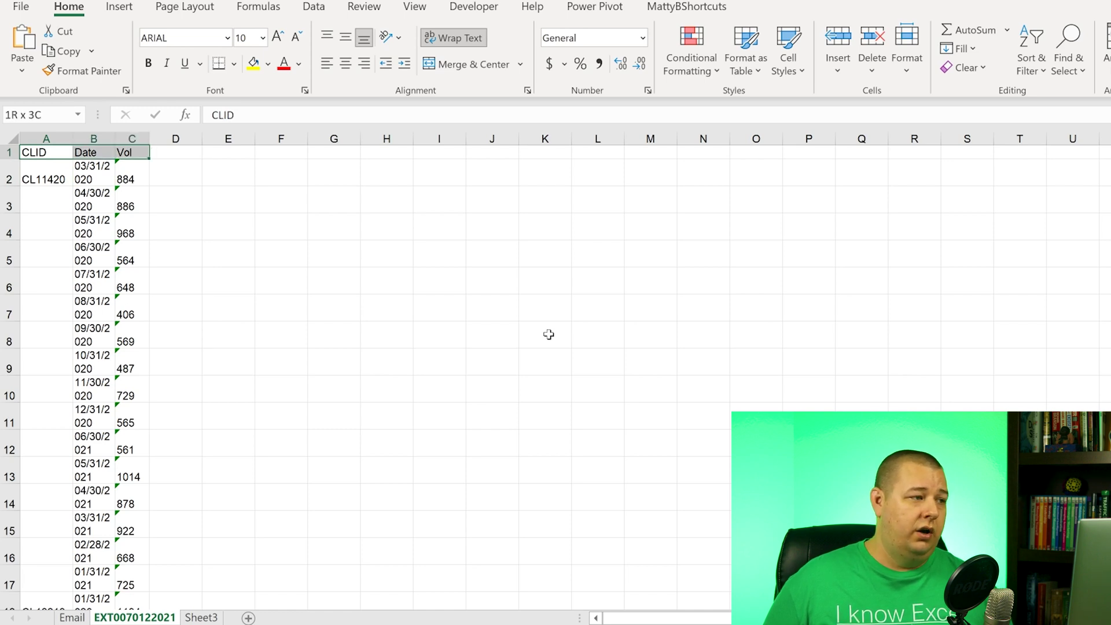
key("shift+Down")
key("shift+Down")
key("shift+Down")
key("shift+Down")
key("shift+Down")
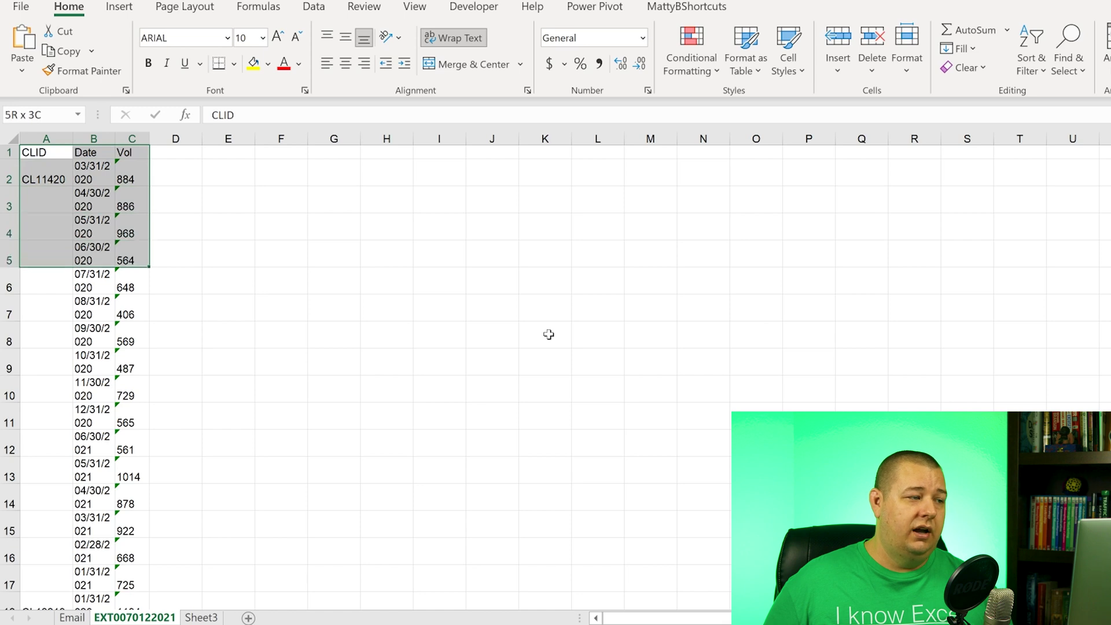
key("shift+Down")
key("shift+Down")
key("ctrl+Home")
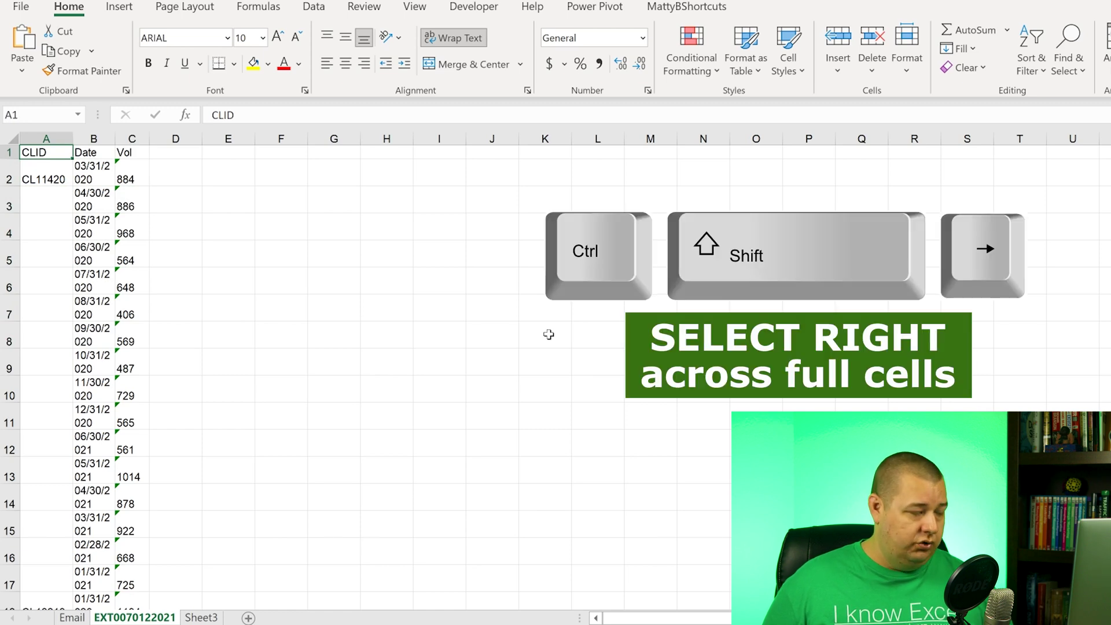
key("ctrl+shift+Right")
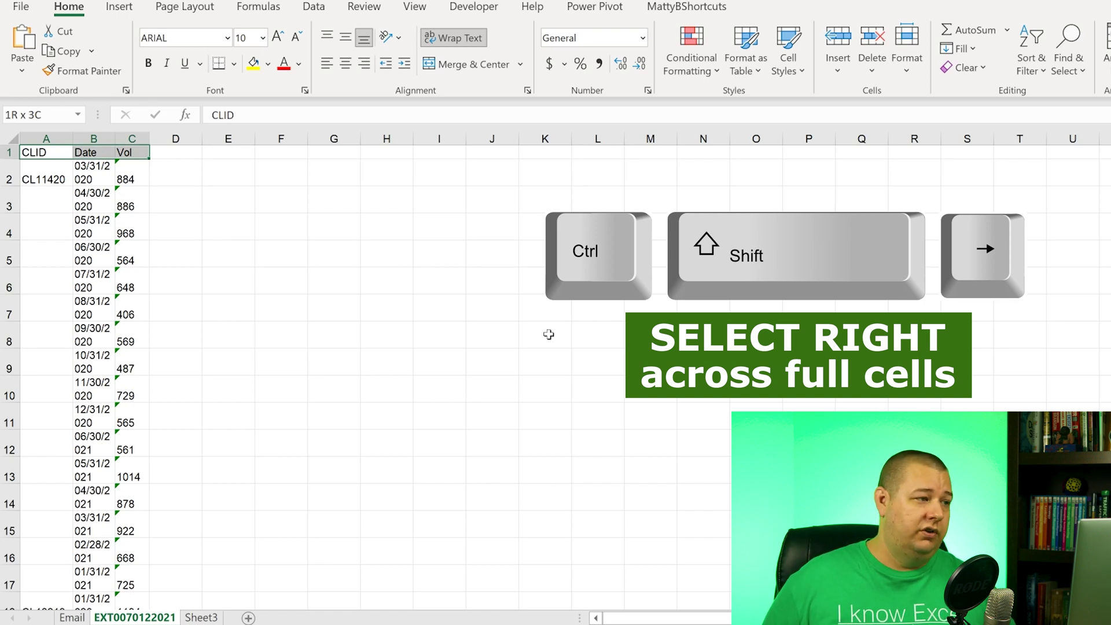
key("ctrl+shift+Down")
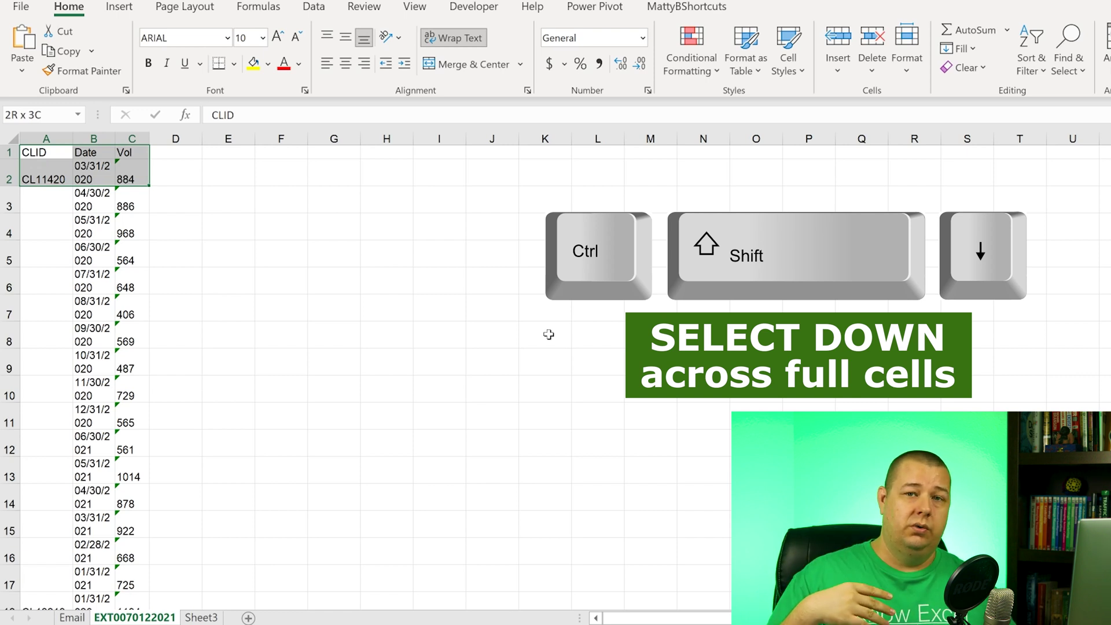
key("ctrl+shift+End")
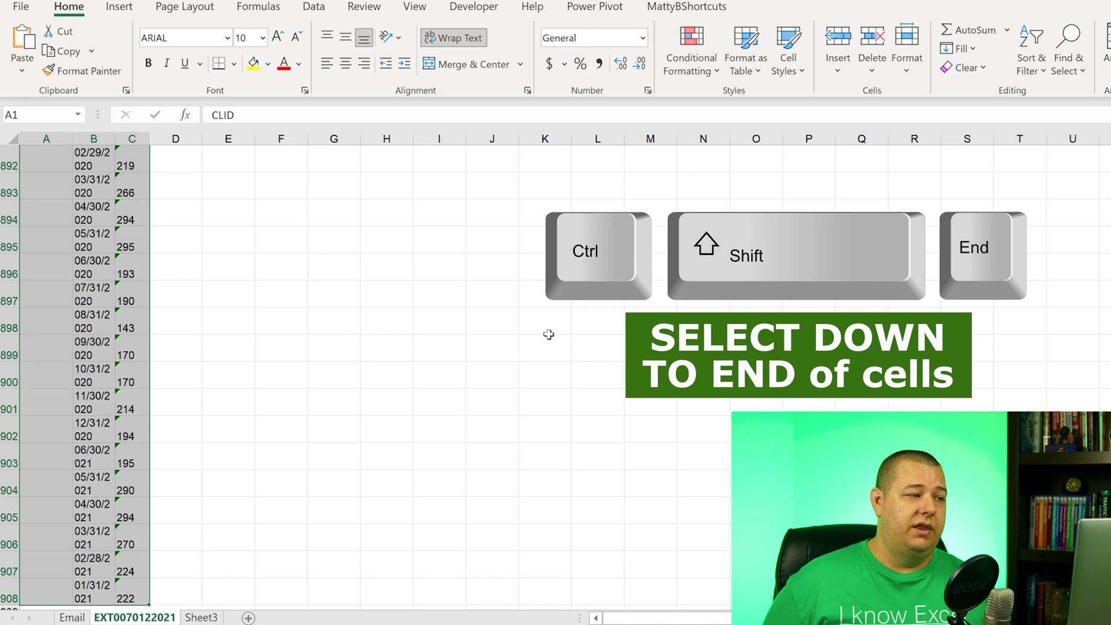
key("ctrl+Home")
key("Right")
key("Left")
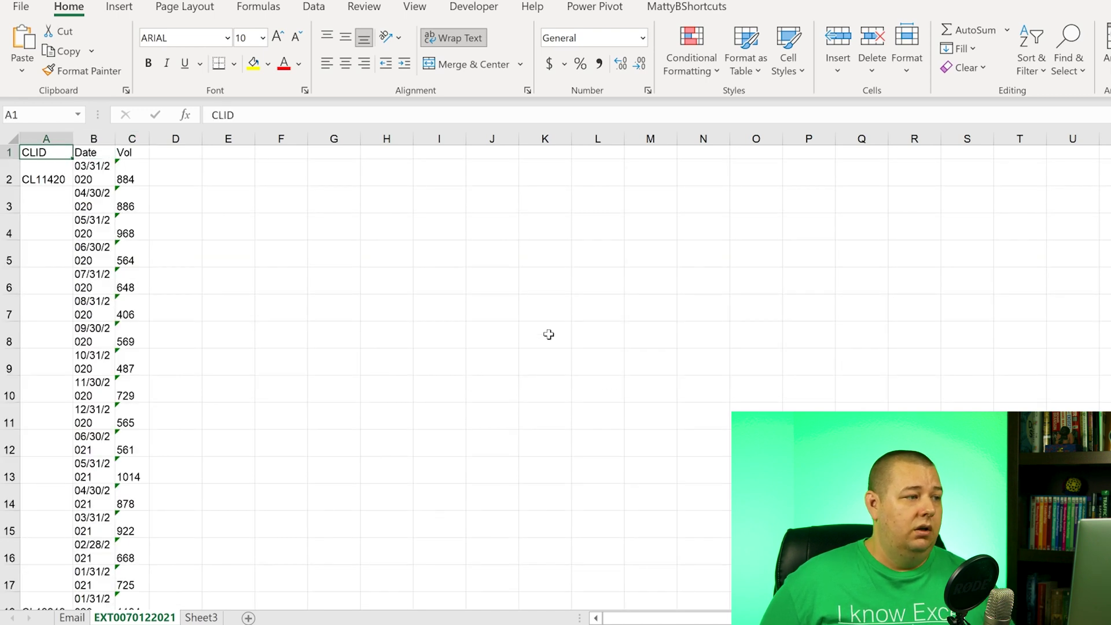
key("Right")
key("Down")
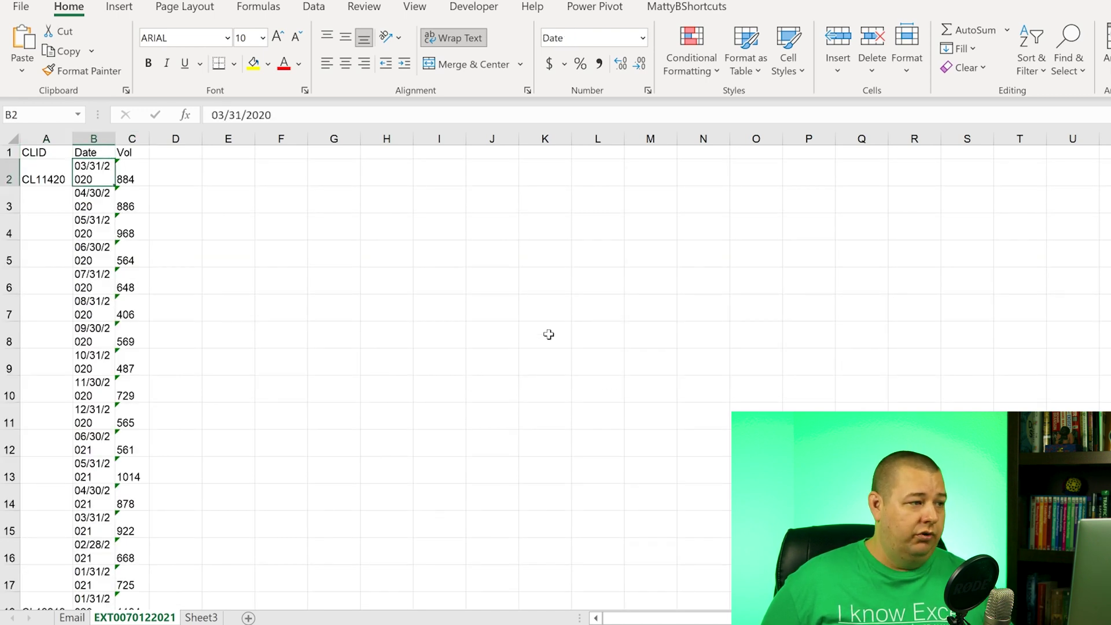
key("Down")
key("Down")
key("Down")
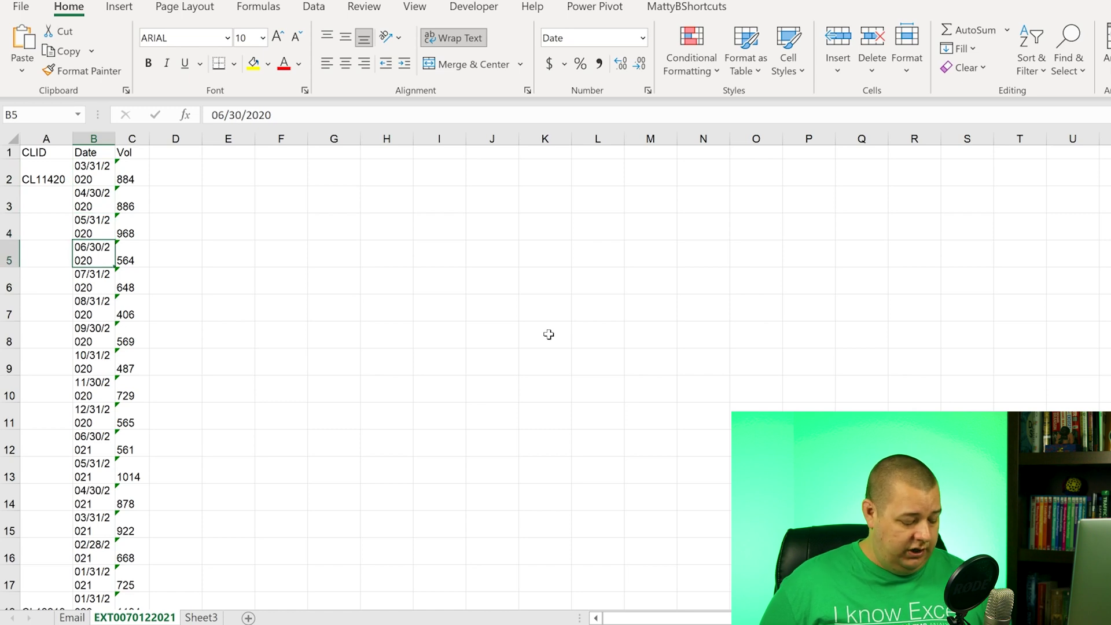
key("ctrl+a")
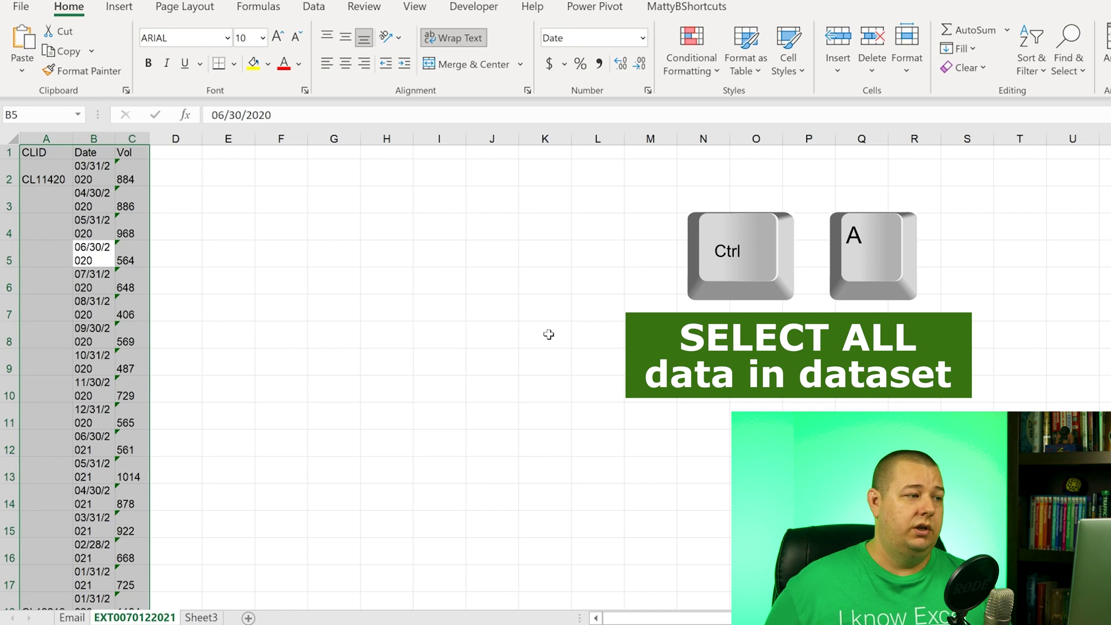
key("Up")
key("Up")
key("Up")
key("Up")
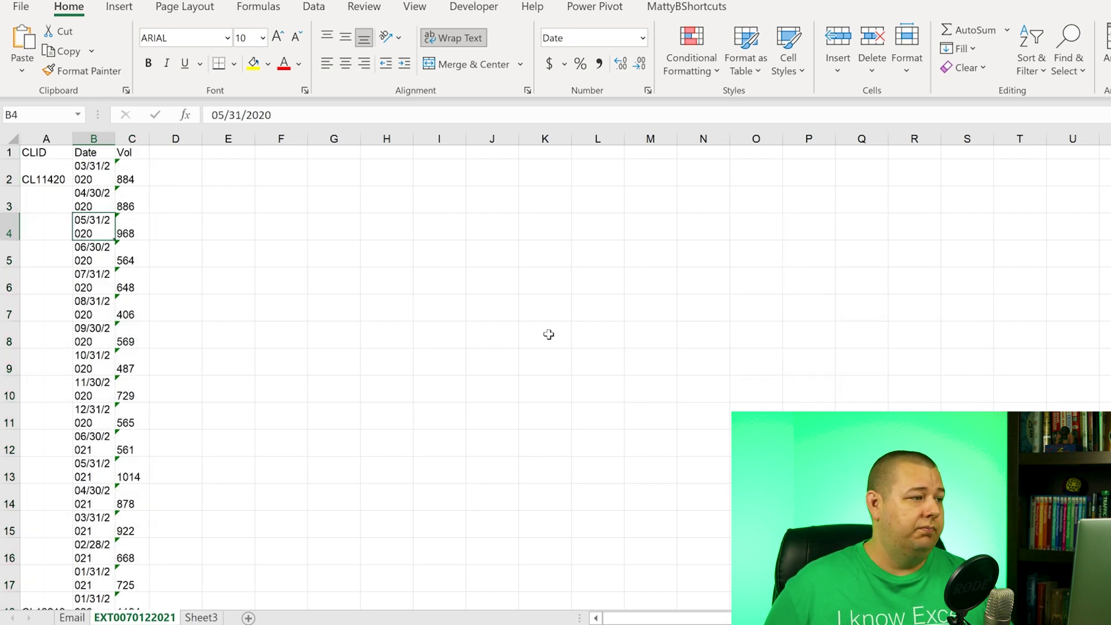
key("Down")
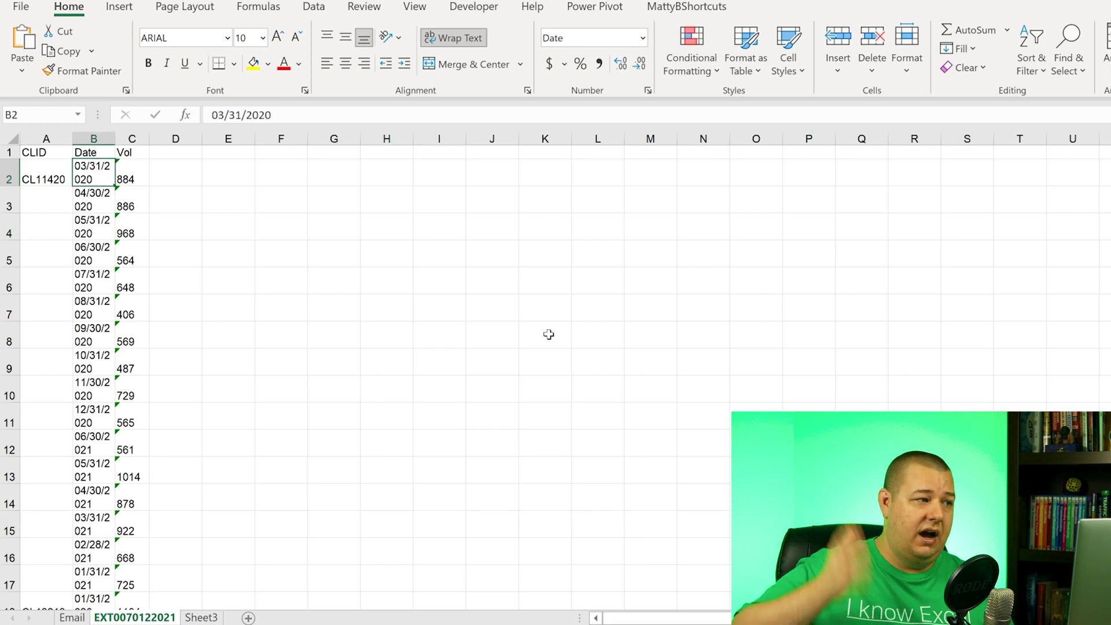
key("shift+space")
key("Right")
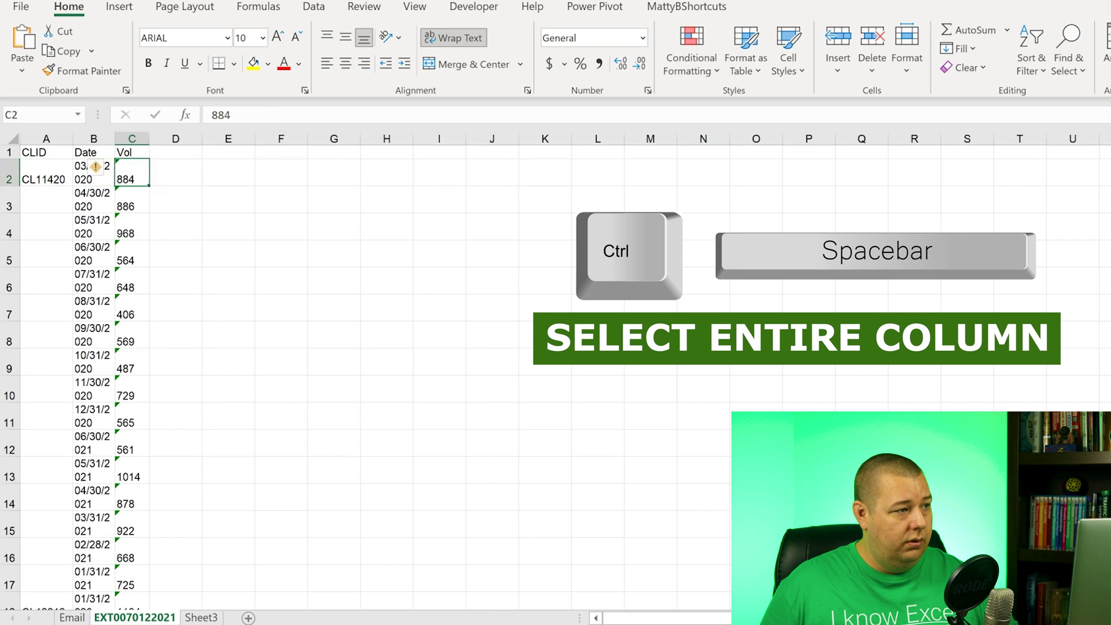
key("Left")
key("ctrl+space")
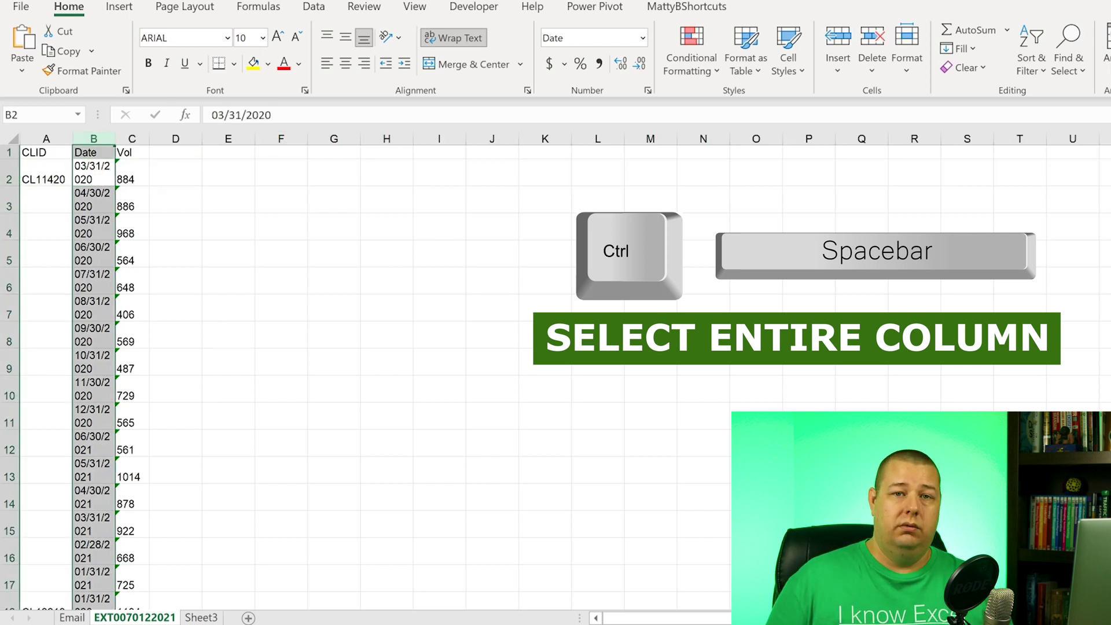
key("Down")
key("Down")
key("Down")
key("Down")
key("Down")
key("Down")
key("Down")
key("Down")
key("Down")
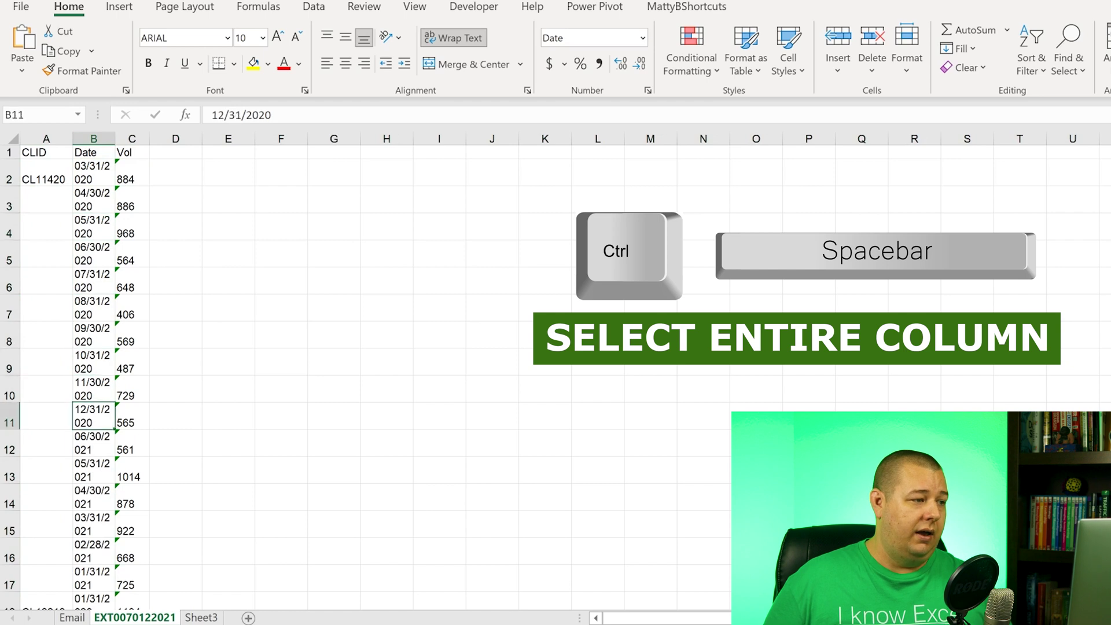
key("Down")
key("ctrl+space")
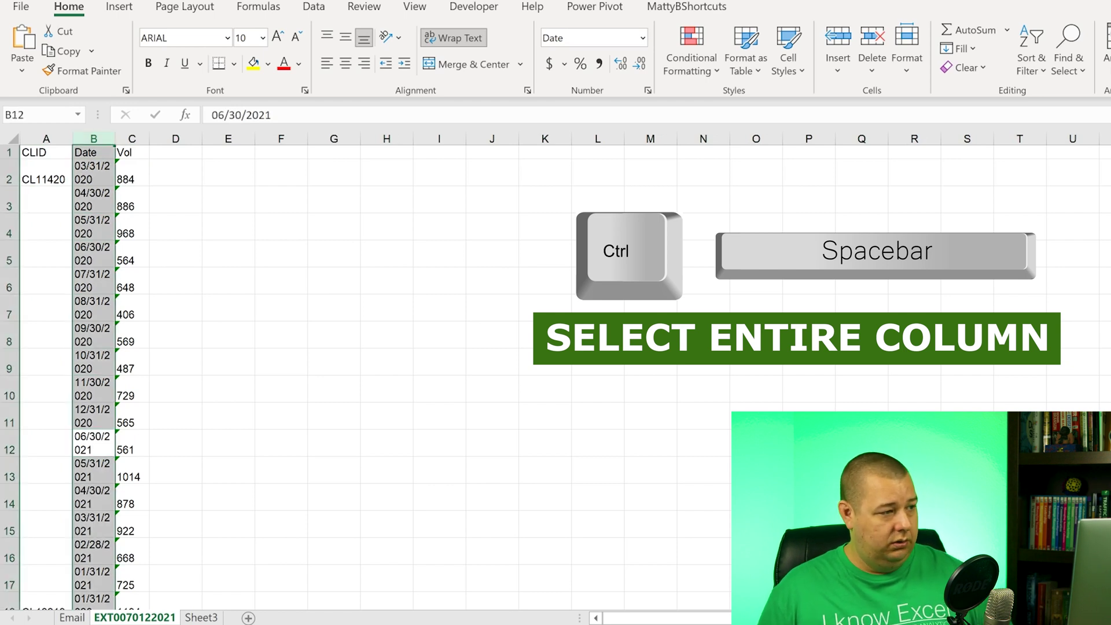
key("Right")
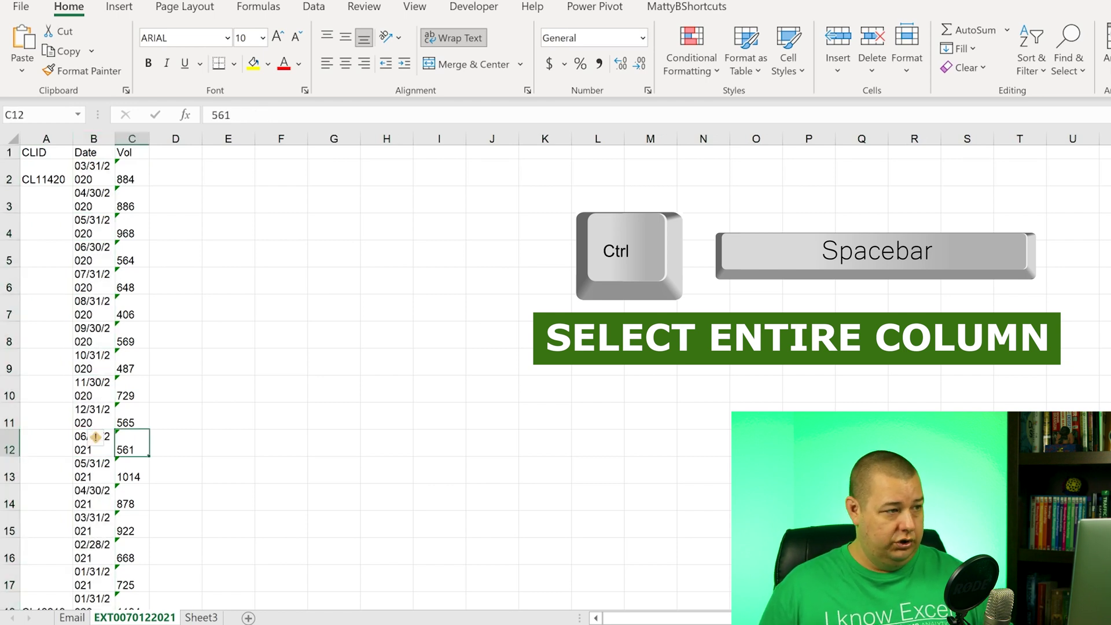
key("ctrl+space")
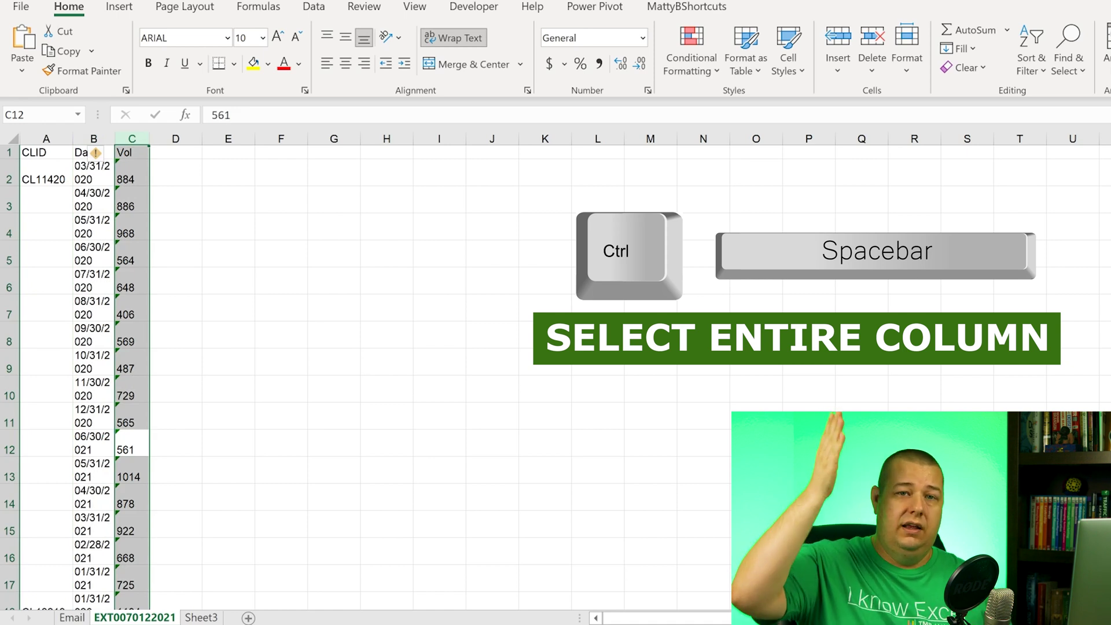
key("Up")
key("Up")
key("Up")
key("Up")
key("Up")
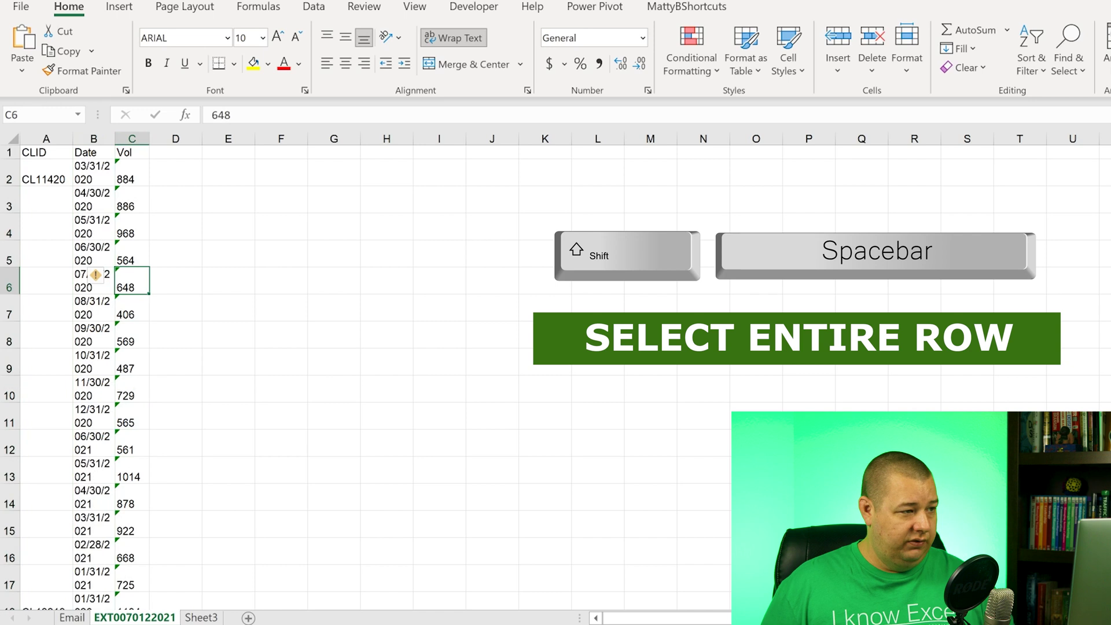
key("shift+space")
left_click(132, 389)
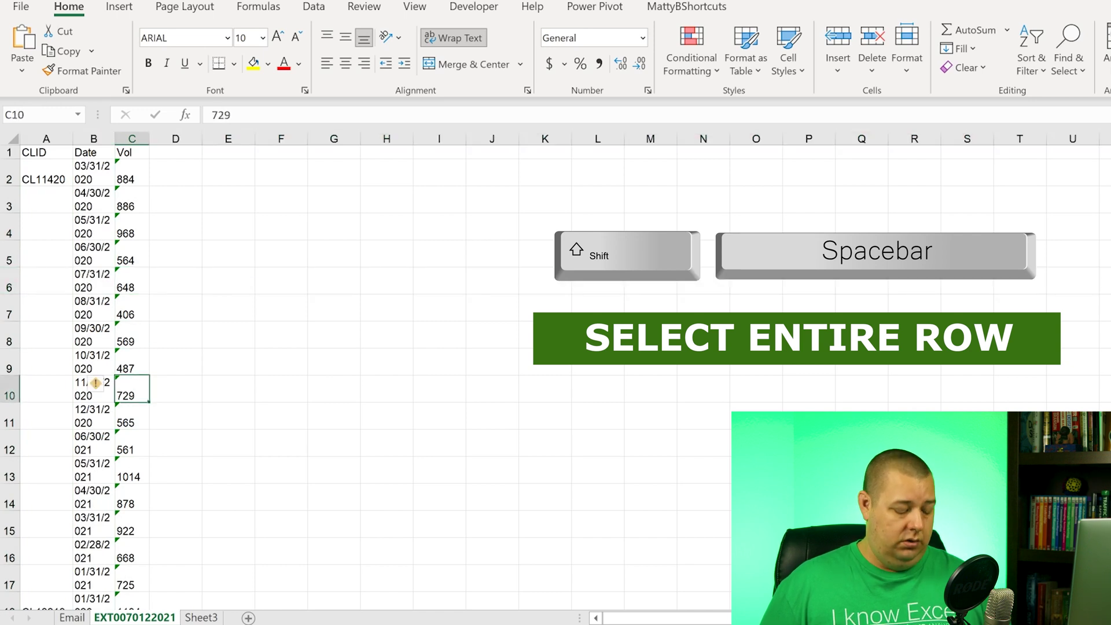
key("shift+space")
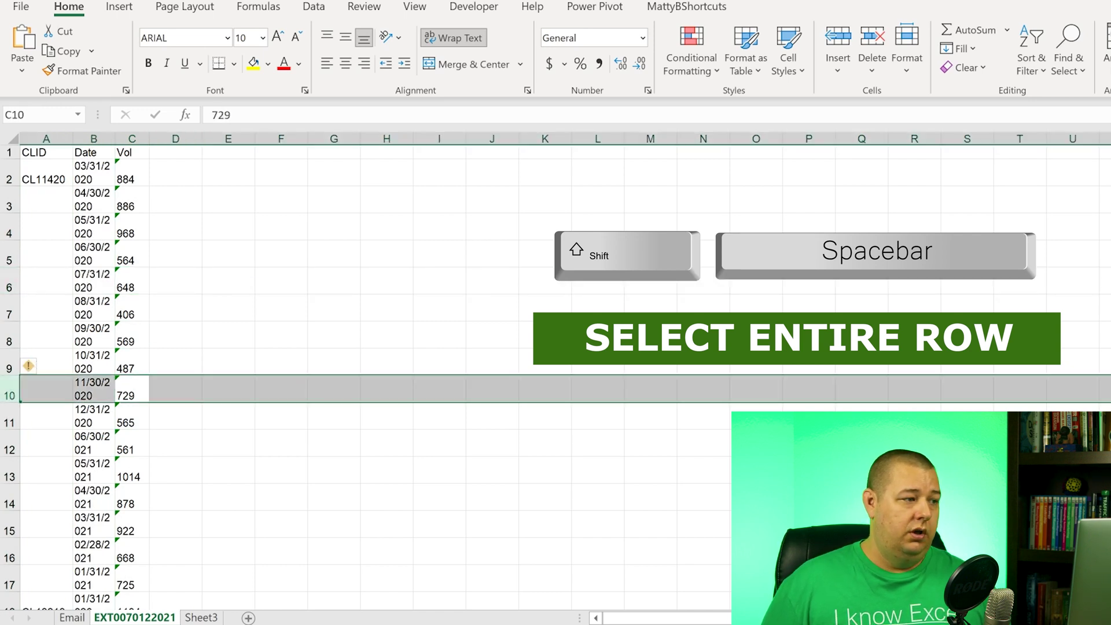
left_click(94, 389)
left_click(93, 153)
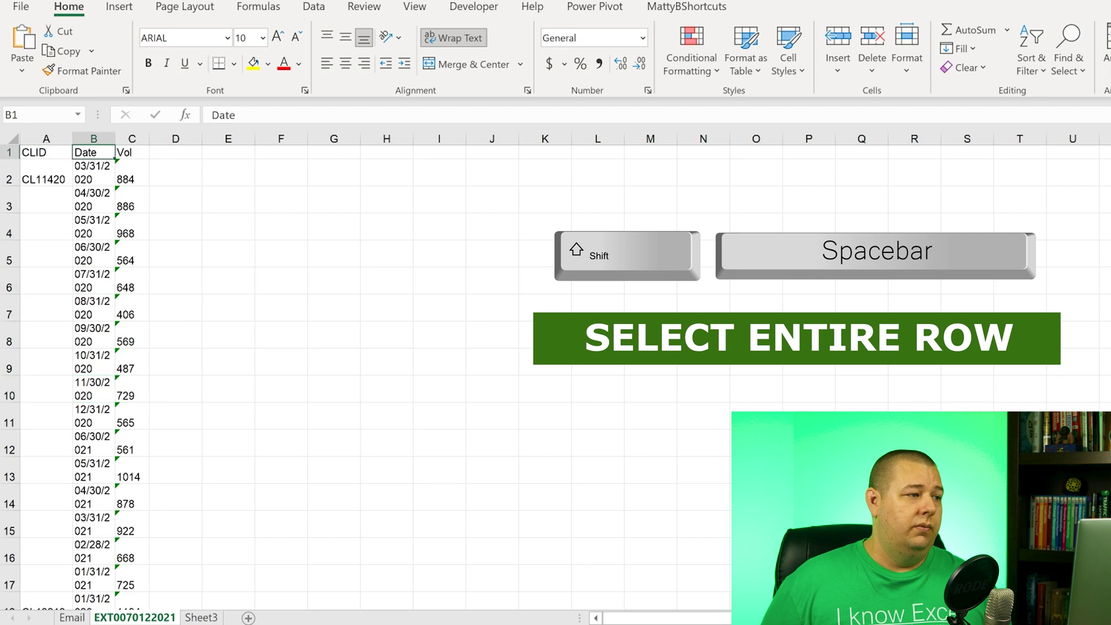
key("Down")
key("Right")
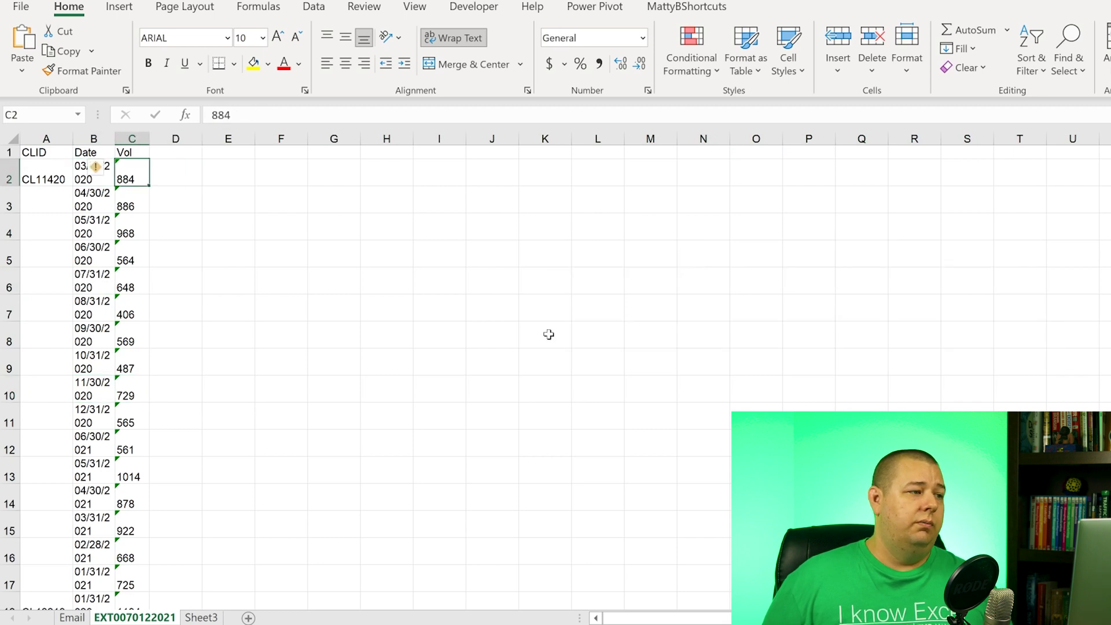
- Return to A1, then move to Sheet3 with its CLID-to-GEOID lookup table
key("ctrl+Home")
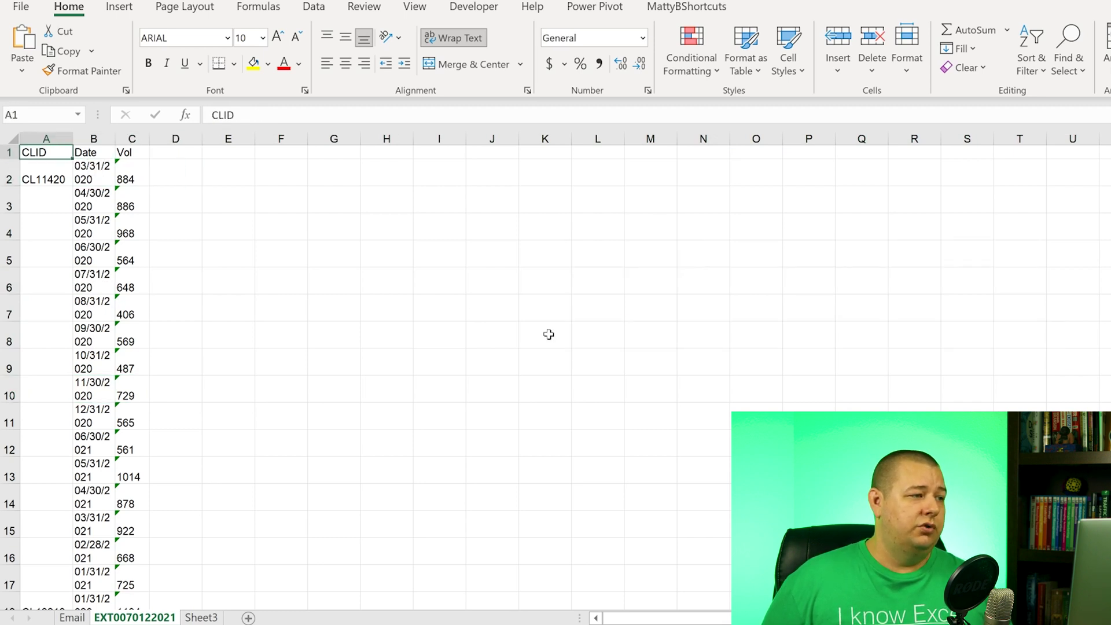
key("Right")
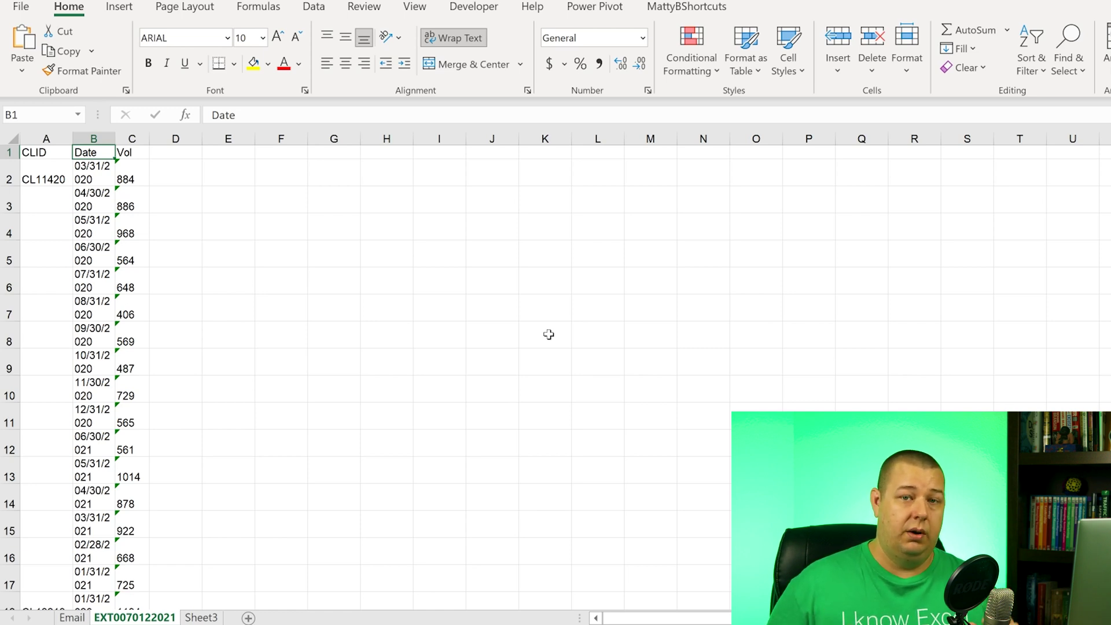
key("ctrl+Page_Down")
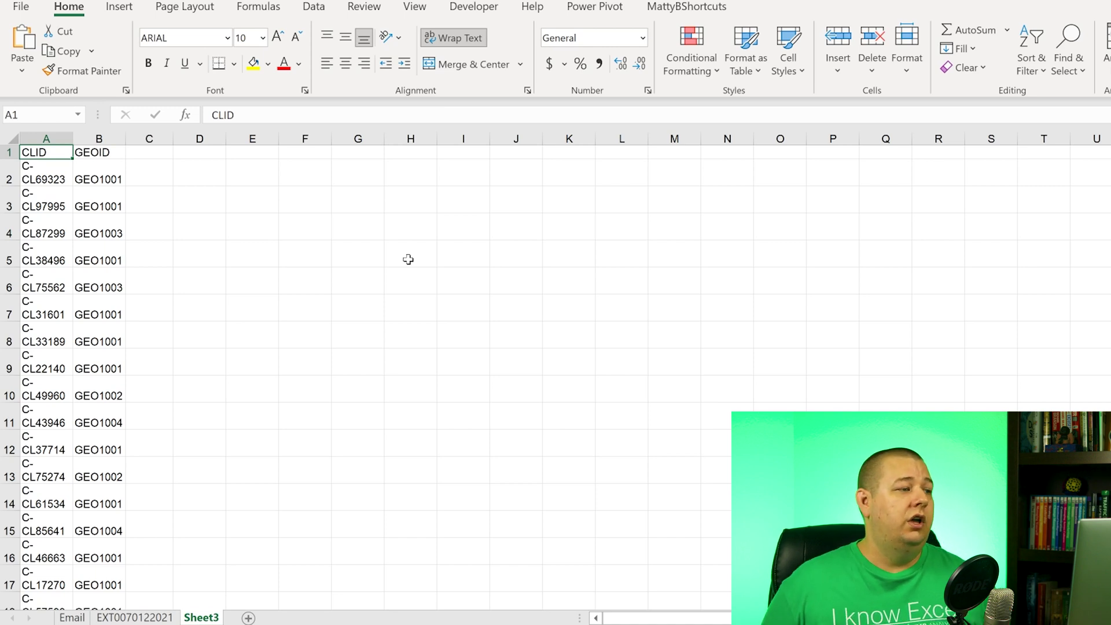
- Copy the entire GEOID column B, cancel the copy, and display the ribbon KeyTips
key("Right")
key("Left")
key("Right")
key("Left")
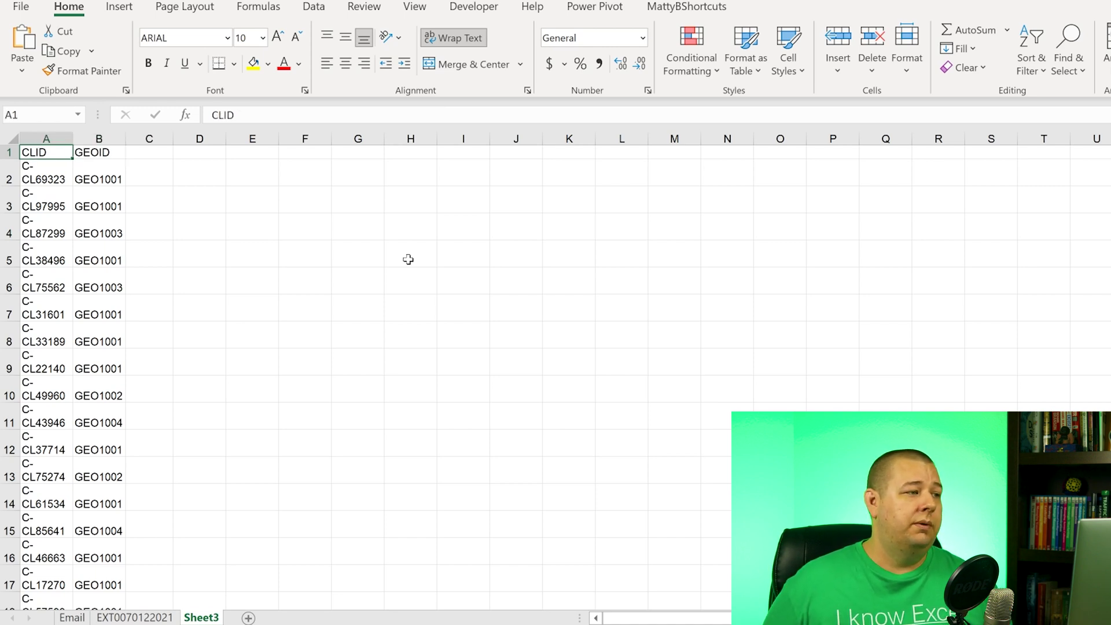
key("Right")
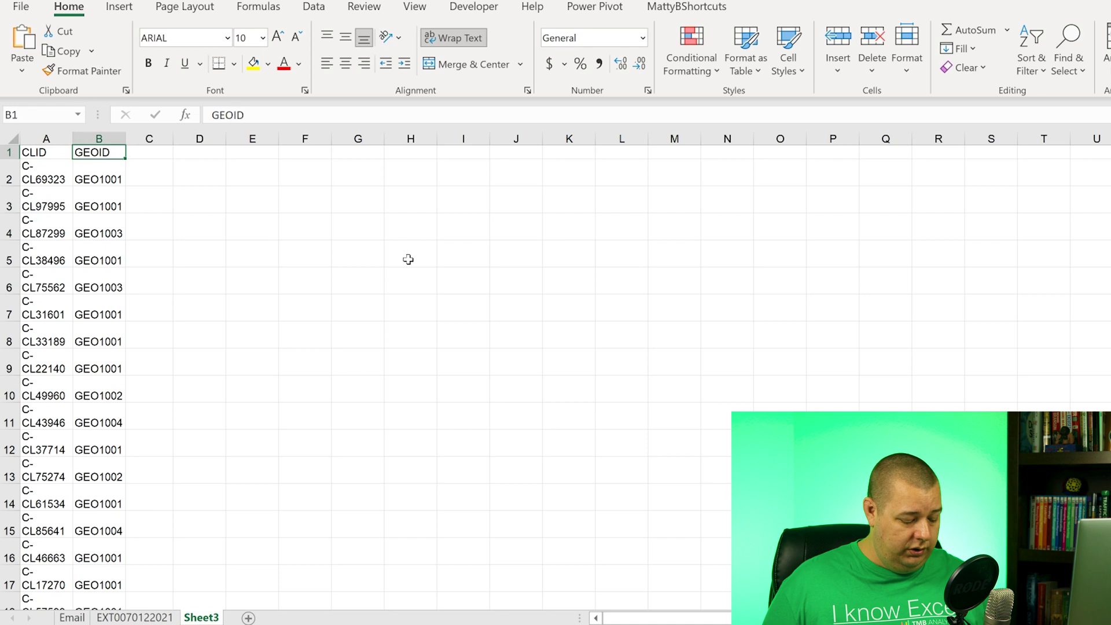
key("ctrl+space")
key("ctrl+c")
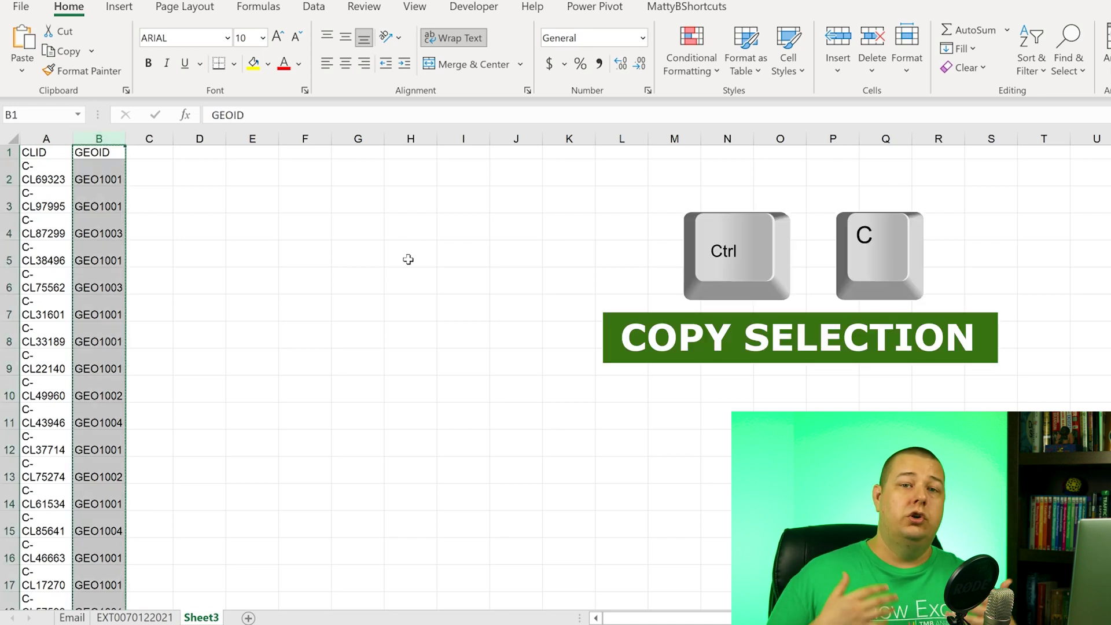
key("Escape")
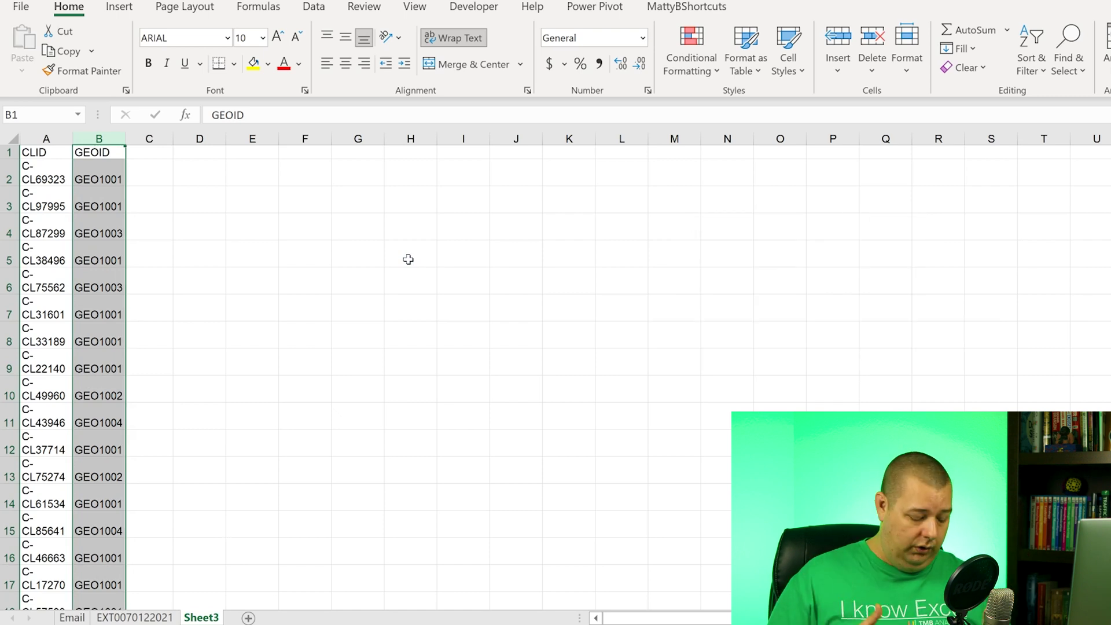
key("alt")
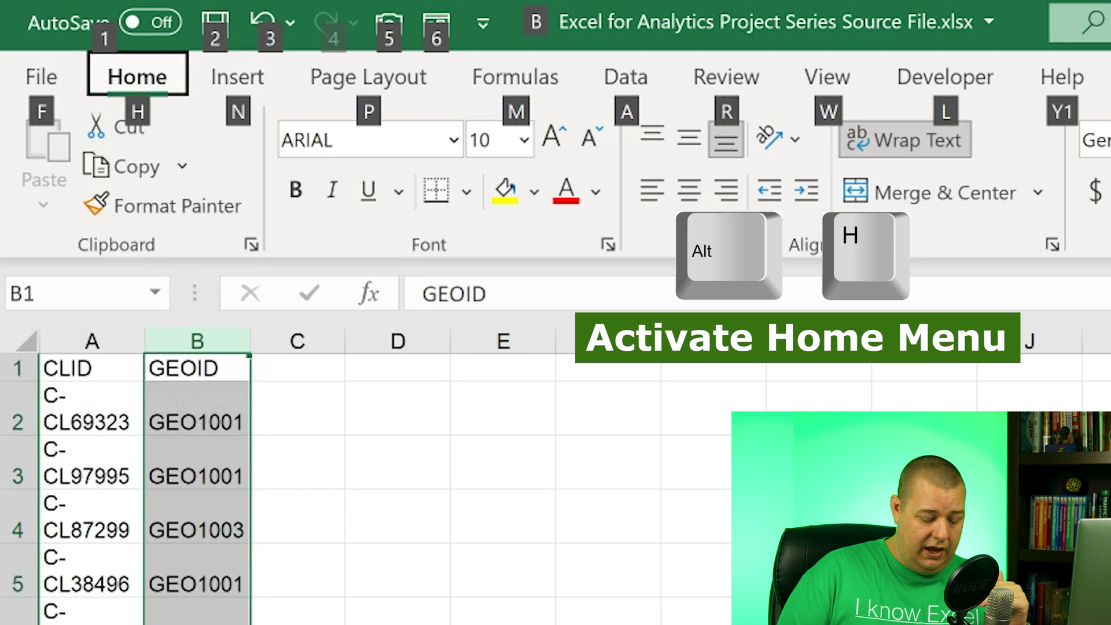
- Copy column B with the H, C, C KeyTips, then reselect the GEOID data from B1 down
key("h")
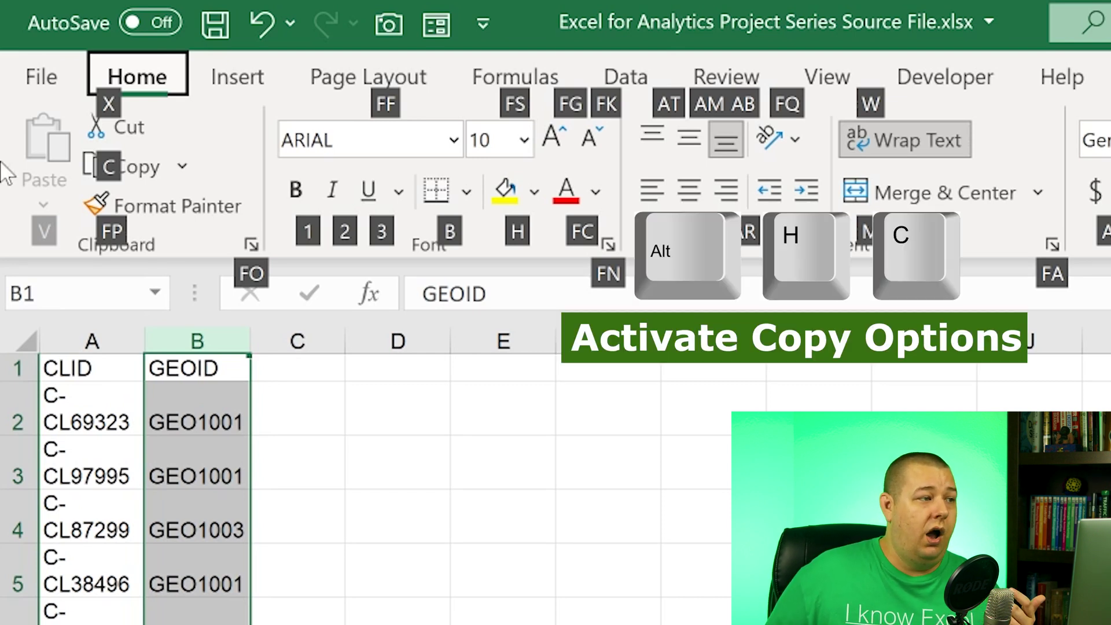
key("c")
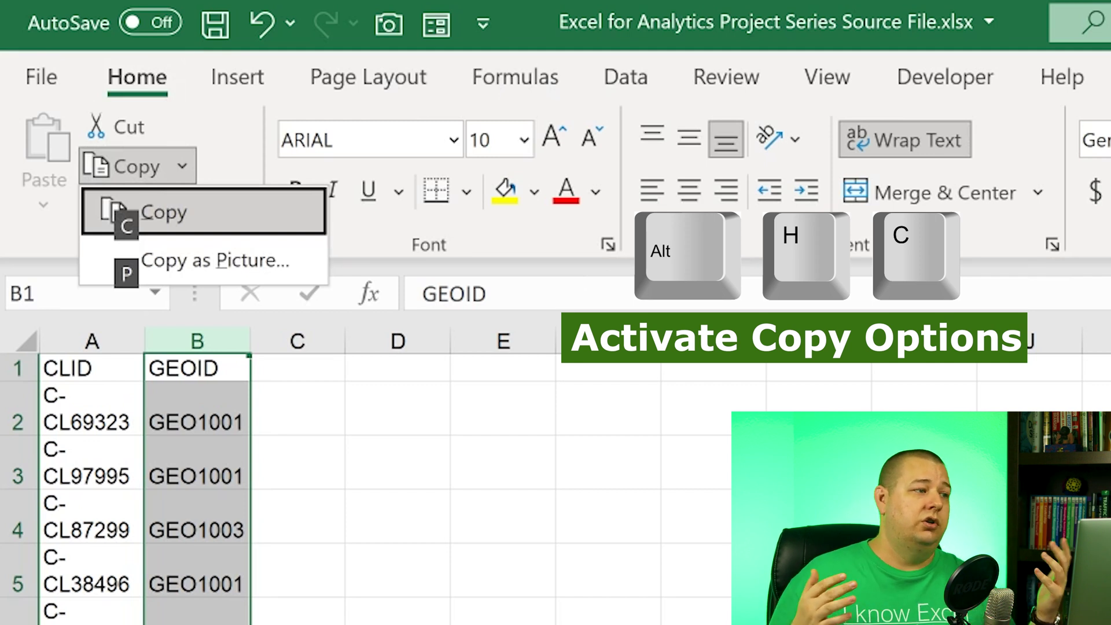
key("c")
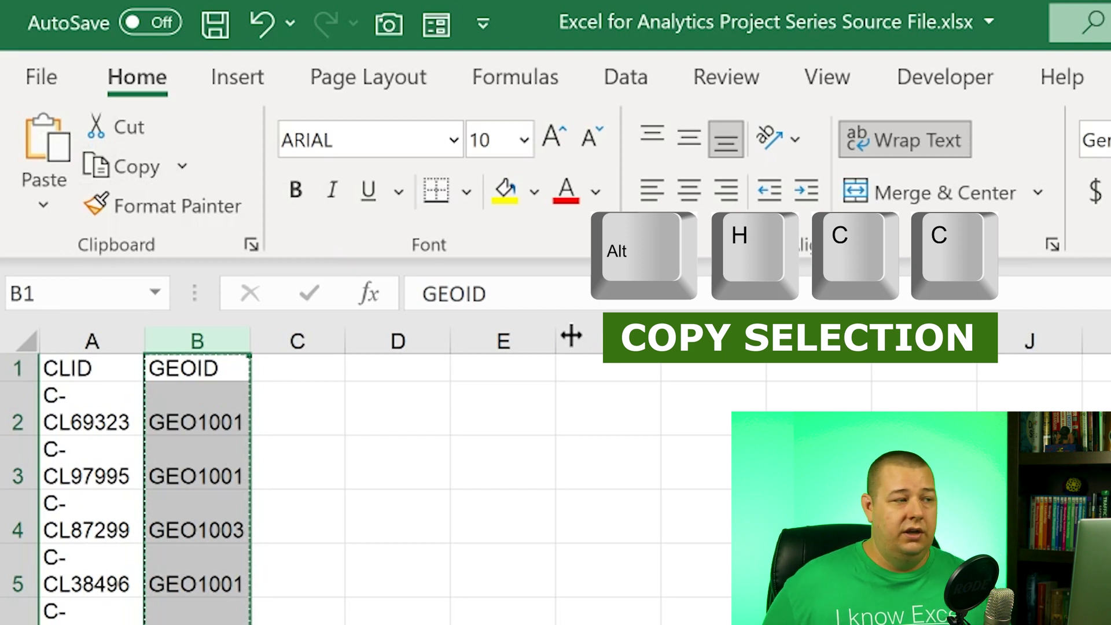
key("Right")
key("Left")
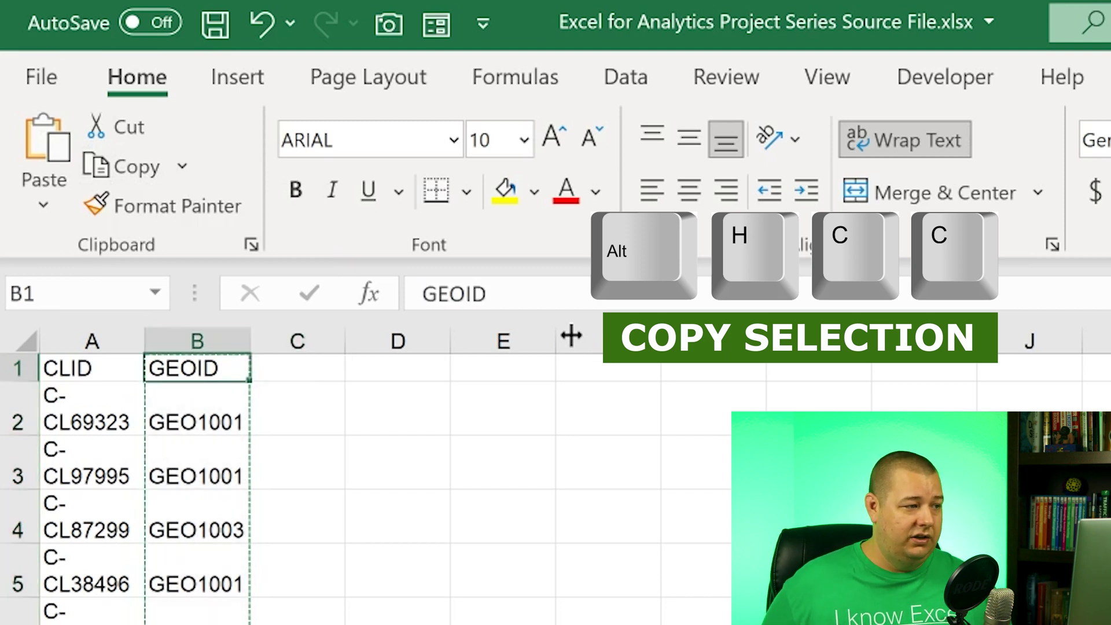
key("ctrl+shift+Down")
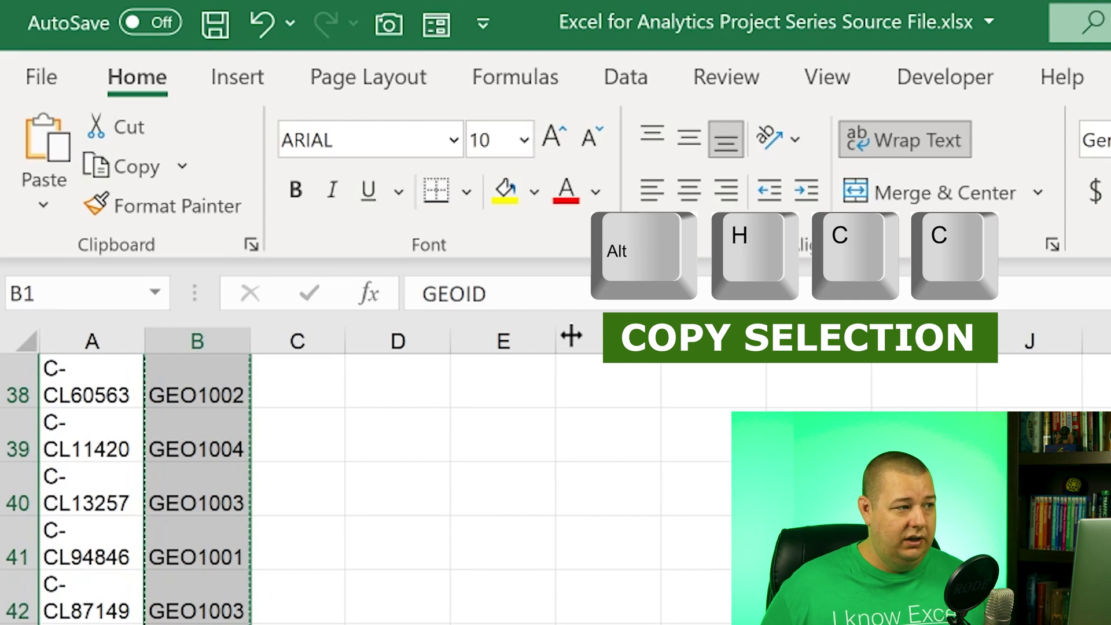
key("ctrl+shift+Up")
key("Down")
key("Up")
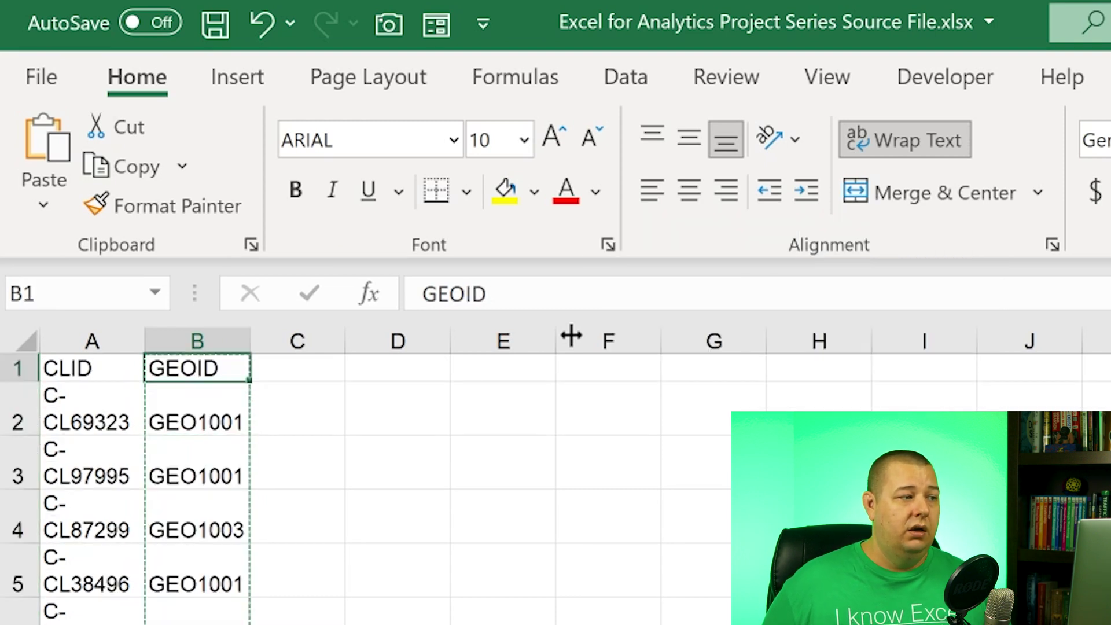
key("ctrl+shift+Down")
- Copy the GEOID selection again via Alt, H, C, then cancel the copy and return to B1
key("alt")
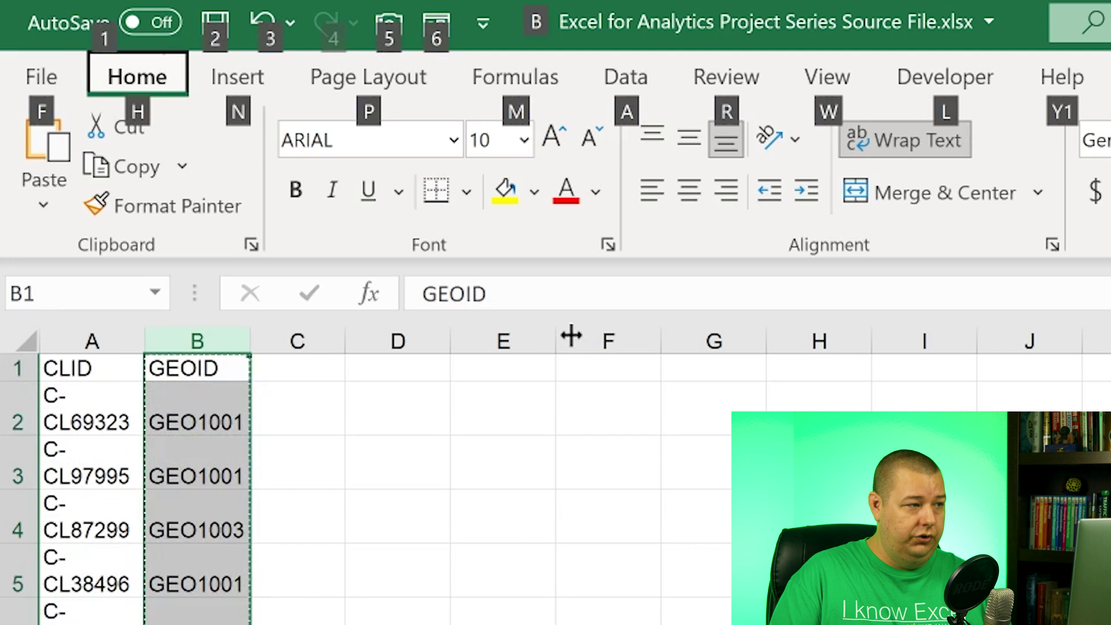
key("h")
key("c")
key("c")
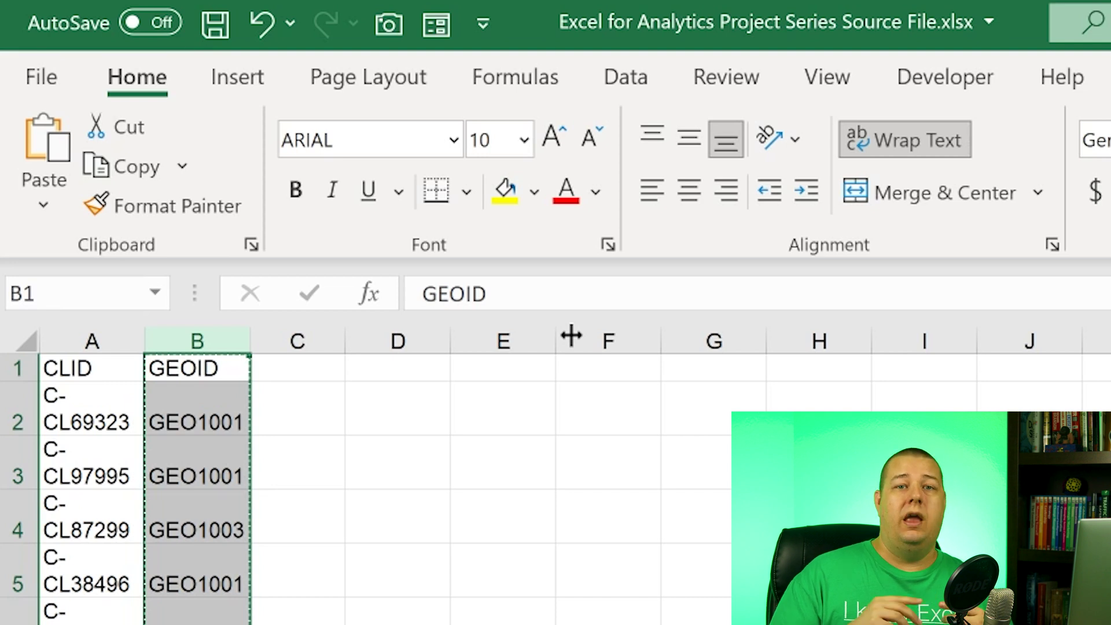
key("Escape")
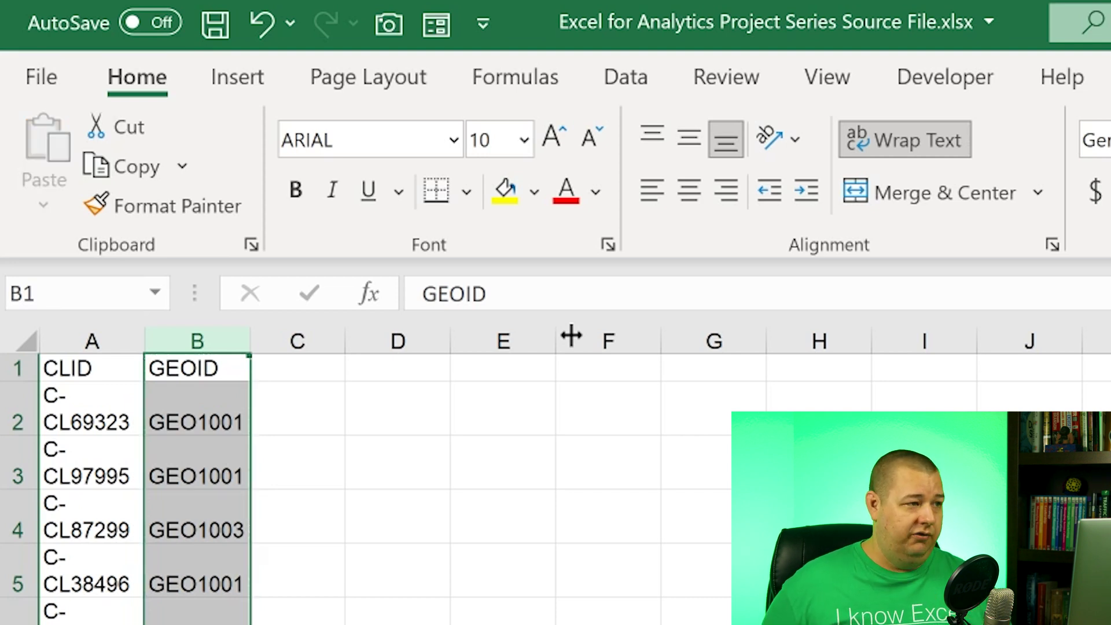
key("Right")
key("Left")
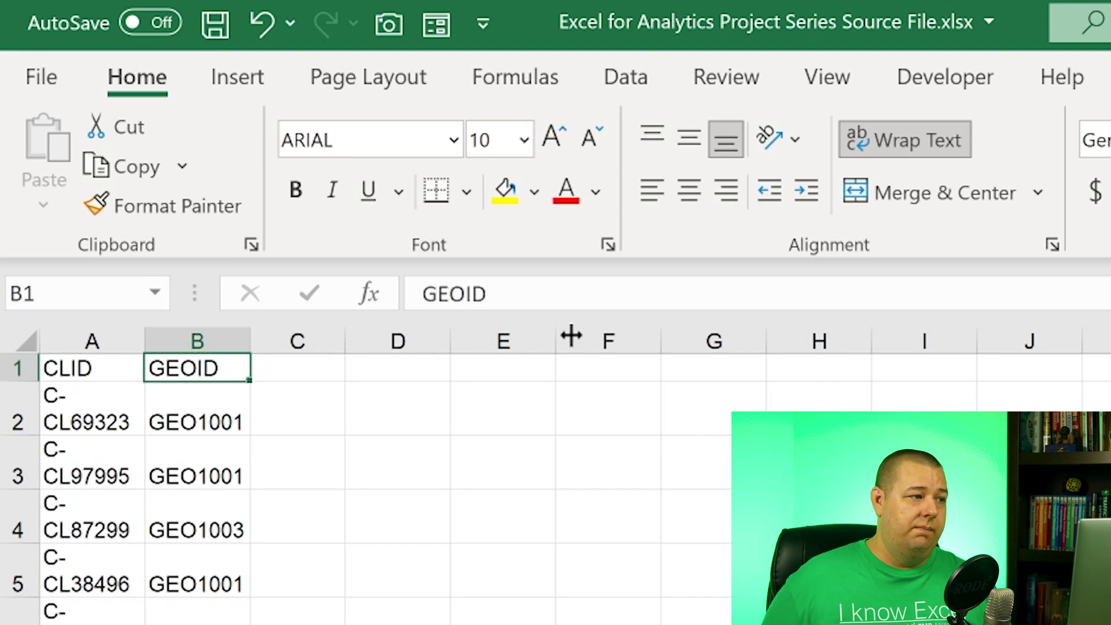
- From CLID cell A1, open the Data tab's Group options with Alt, A, G, G
key("Left")
key("alt")
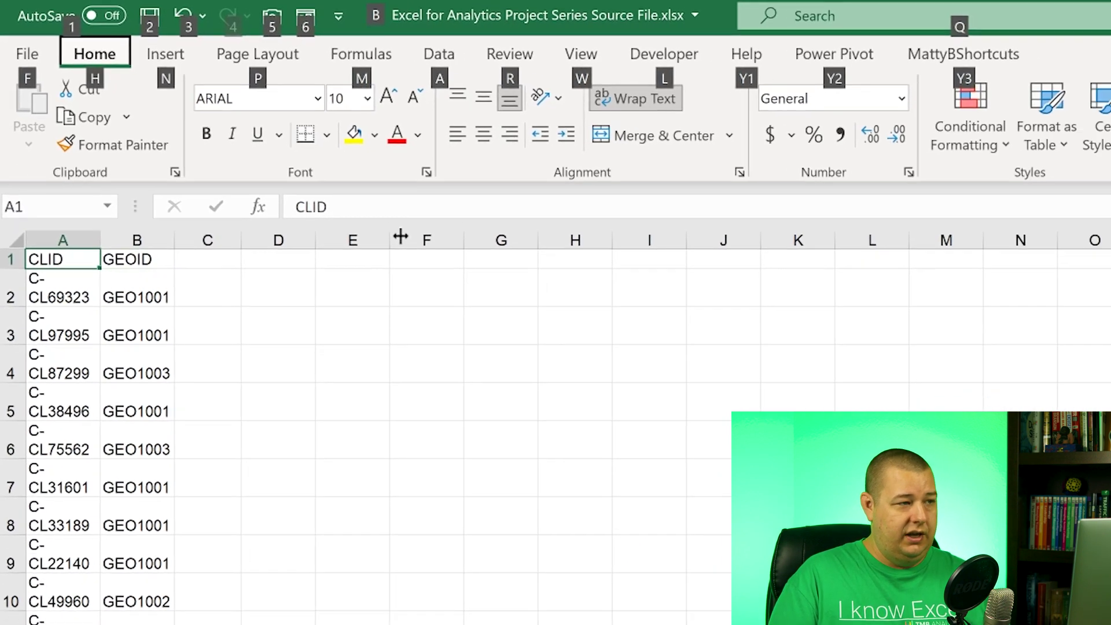
key("a")
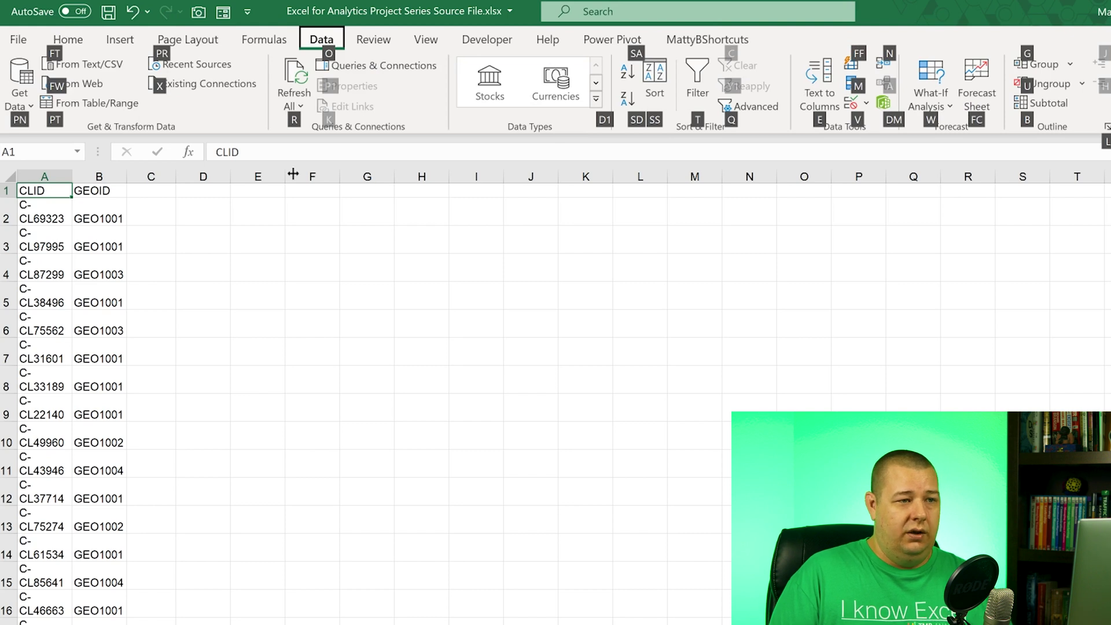
key("g")
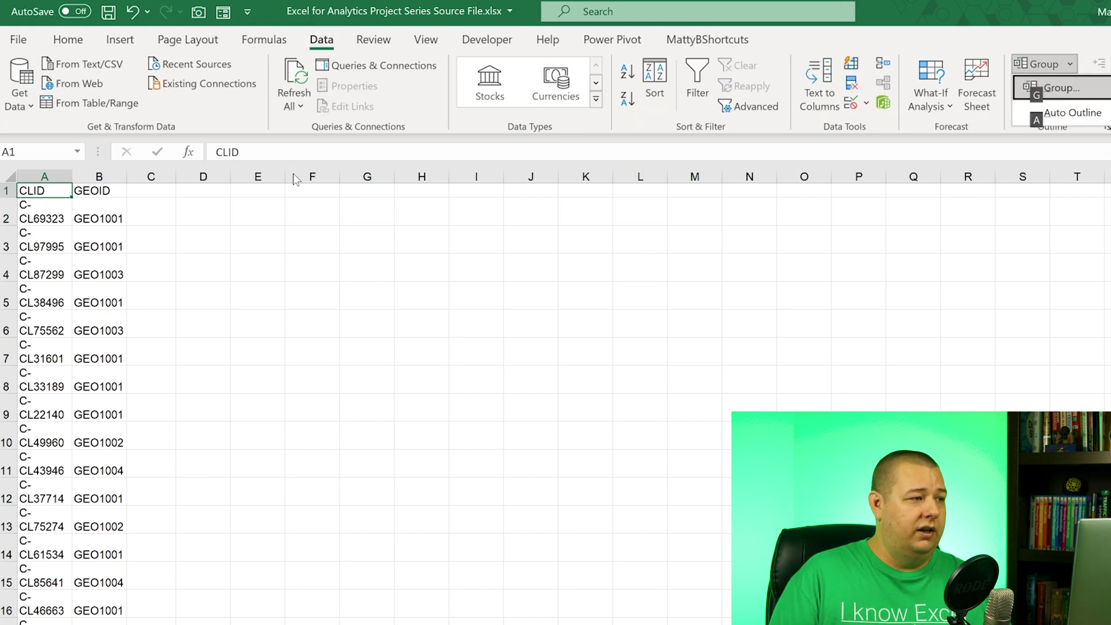
key("g")
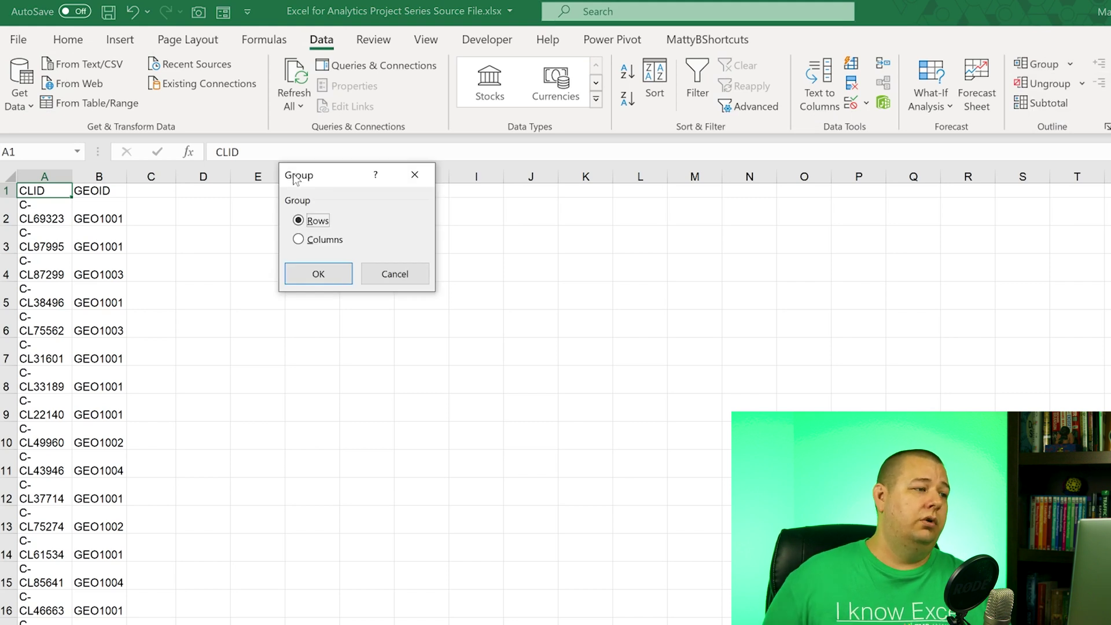
- Choose Columns in the Group dialog and confirm, grouping column A
key("alt+c")
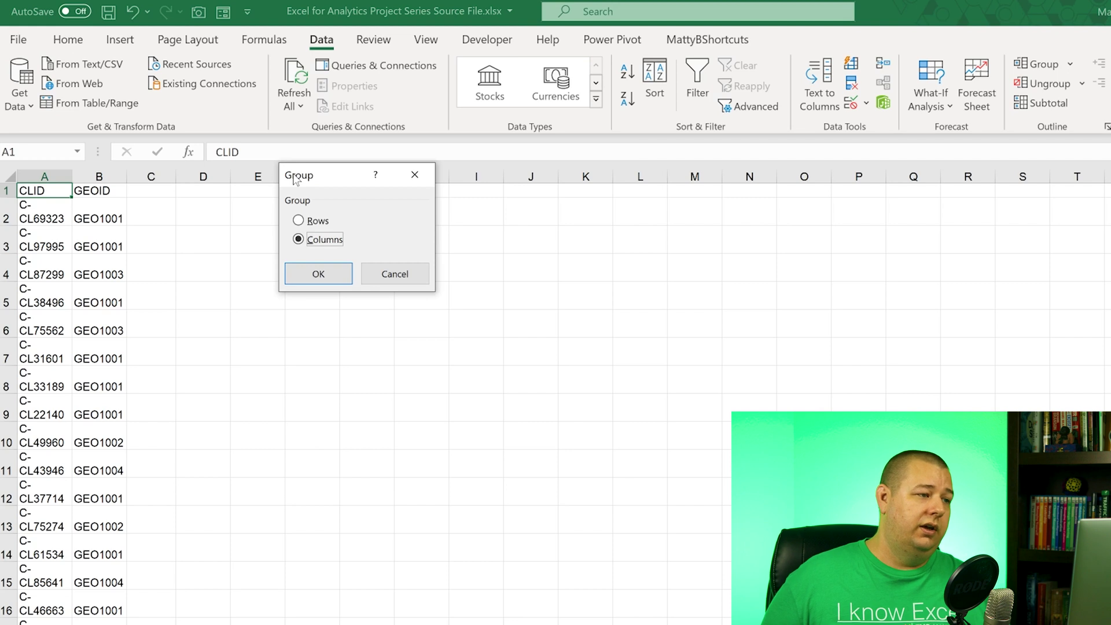
key("Return")
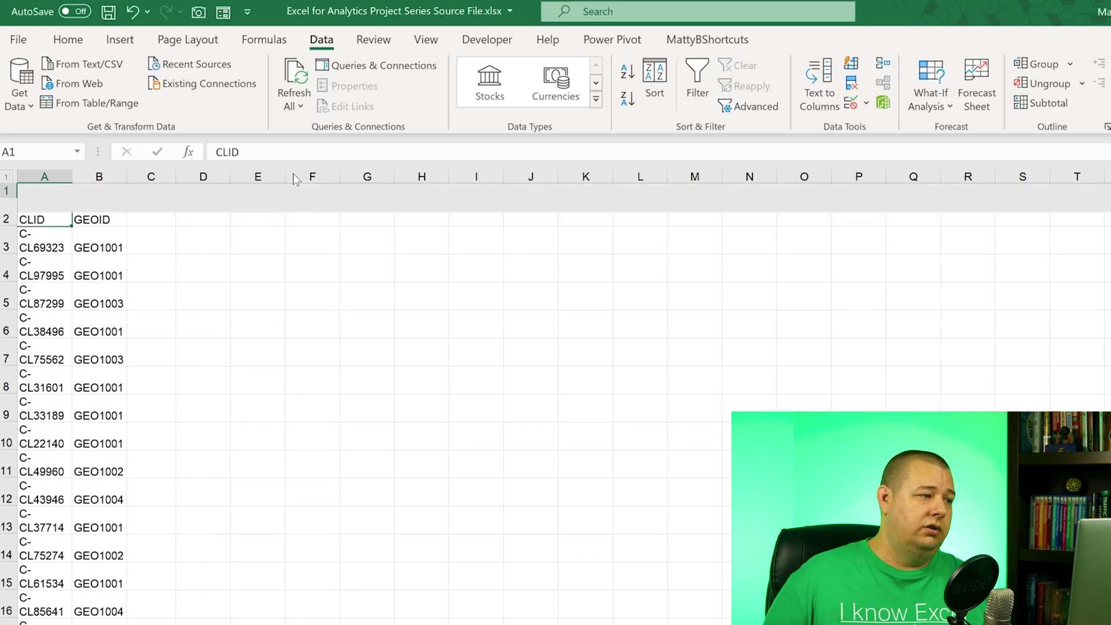